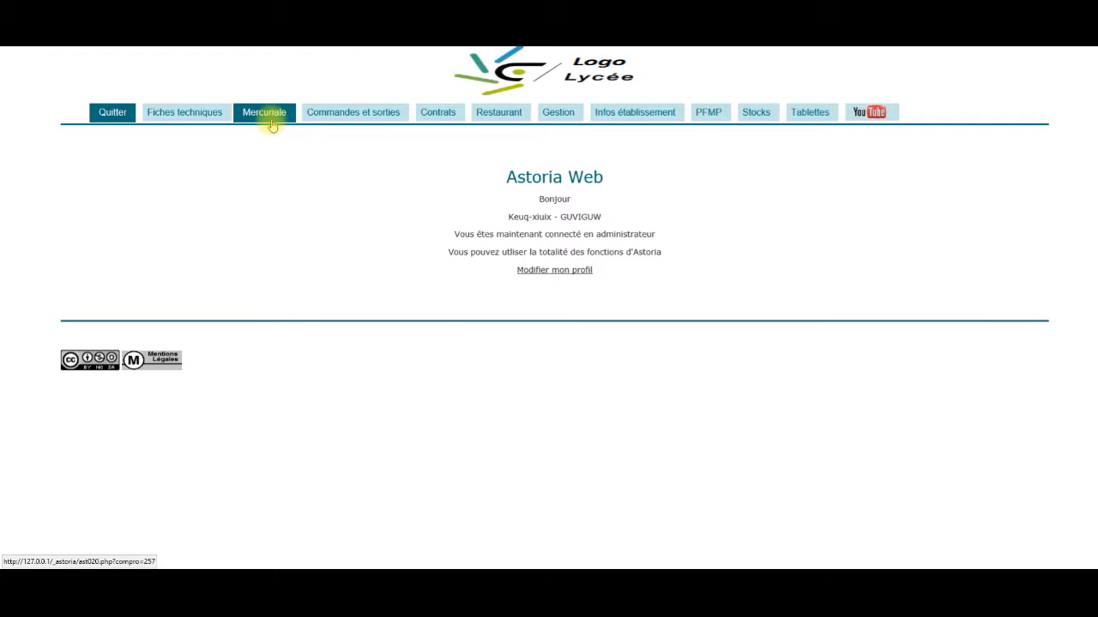
Open the Mercuriale by article category and examine the article categories and public market categories.
left_click(270, 122)
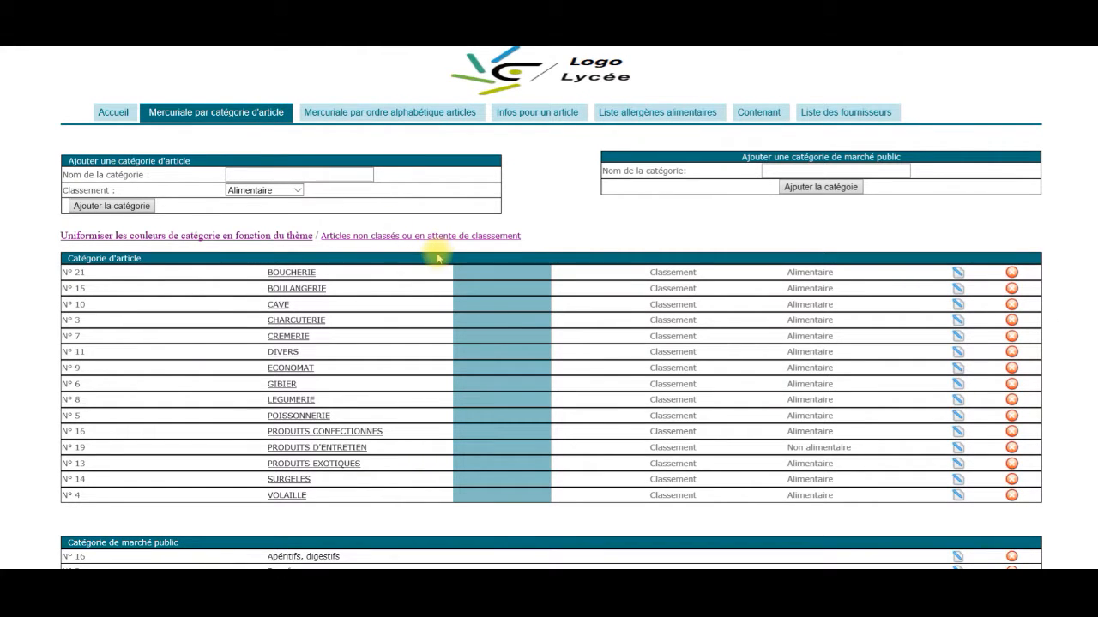
scroll(544, 206, "down", 3)
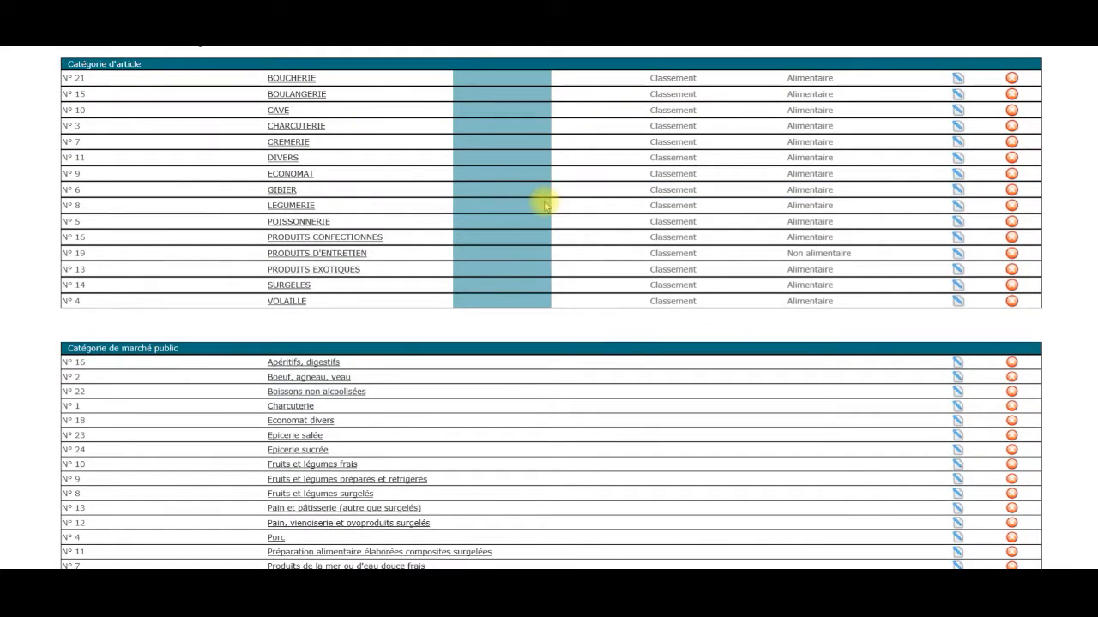
scroll(544, 204, "down", 3)
scroll(534, 212, "up", 3)
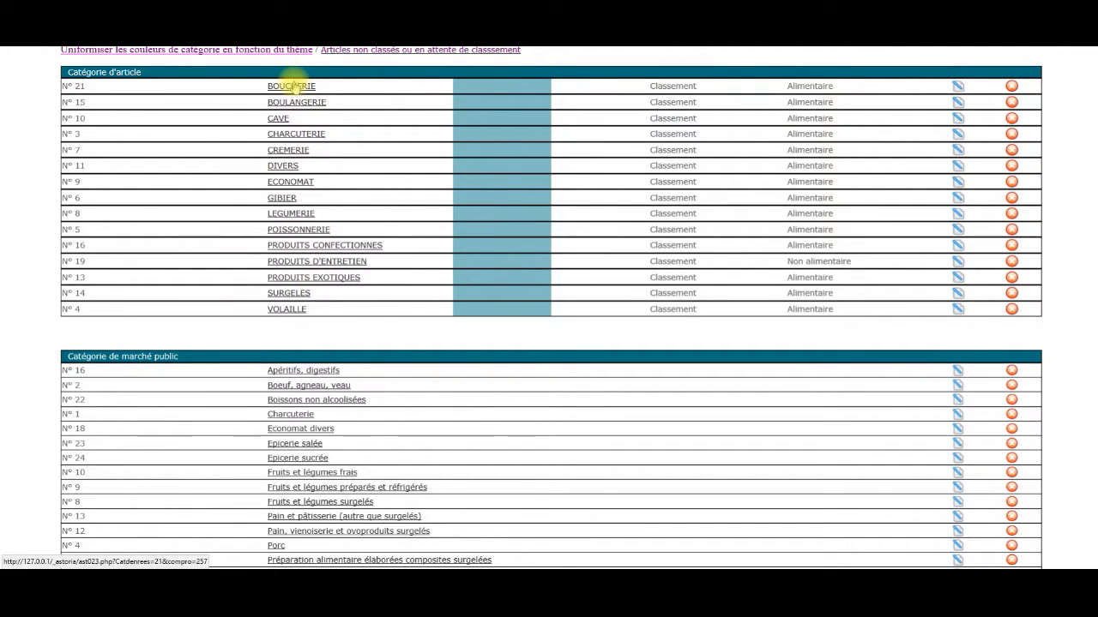
scroll(289, 240, "down", 3)
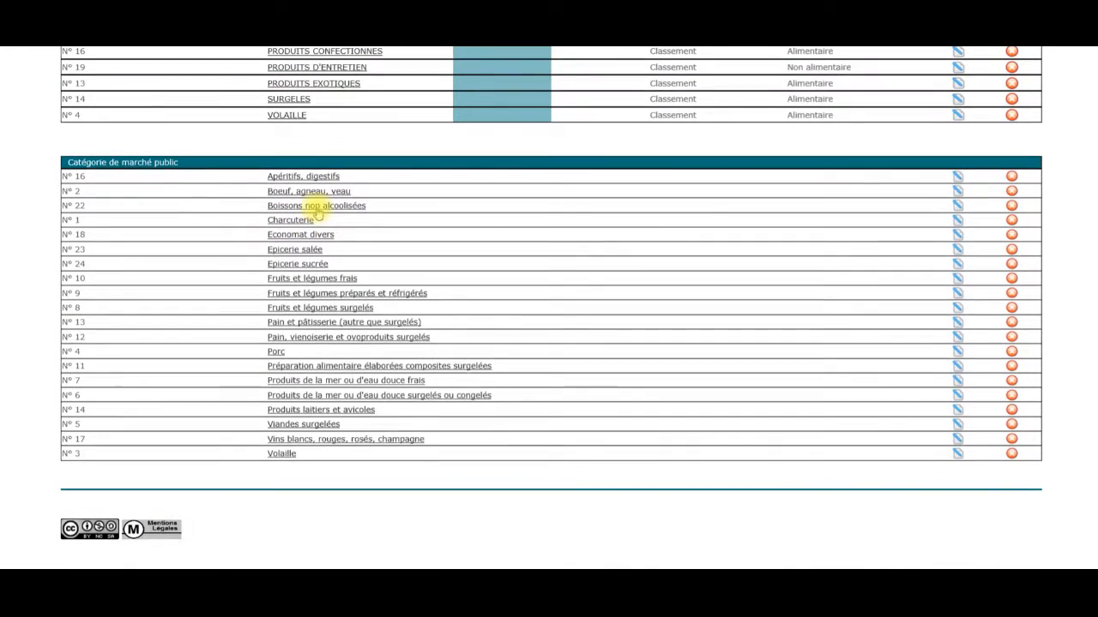
scroll(351, 403, "up", 3)
scroll(351, 397, "up", 4)
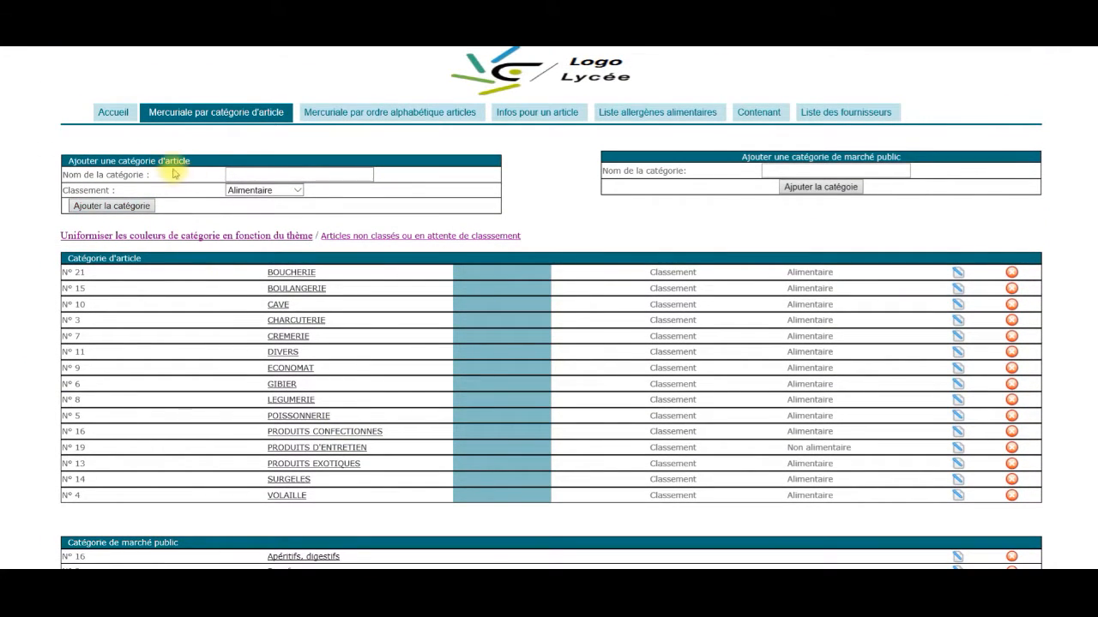
Add an article category named "Autres" with the classement Alimentaire.
left_click(267, 171)
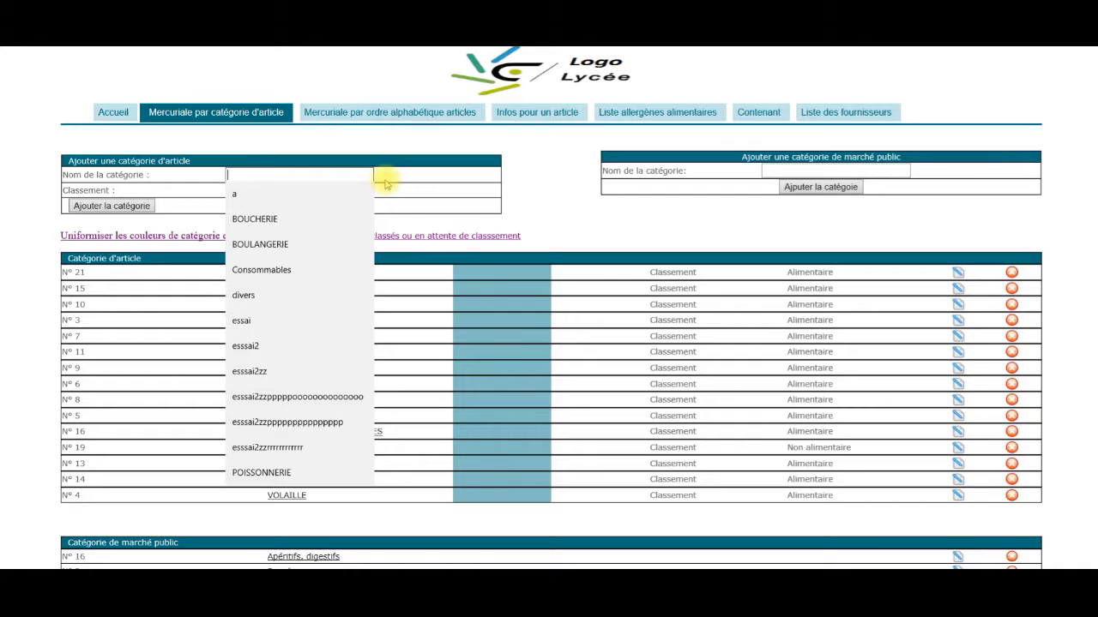
type("Autres")
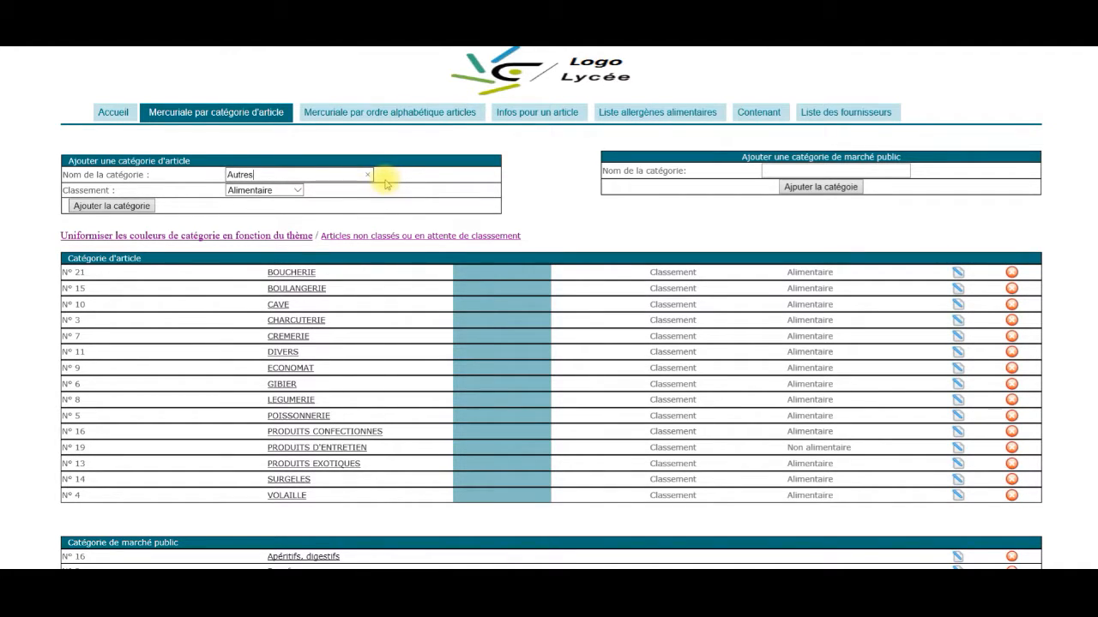
left_click(301, 197)
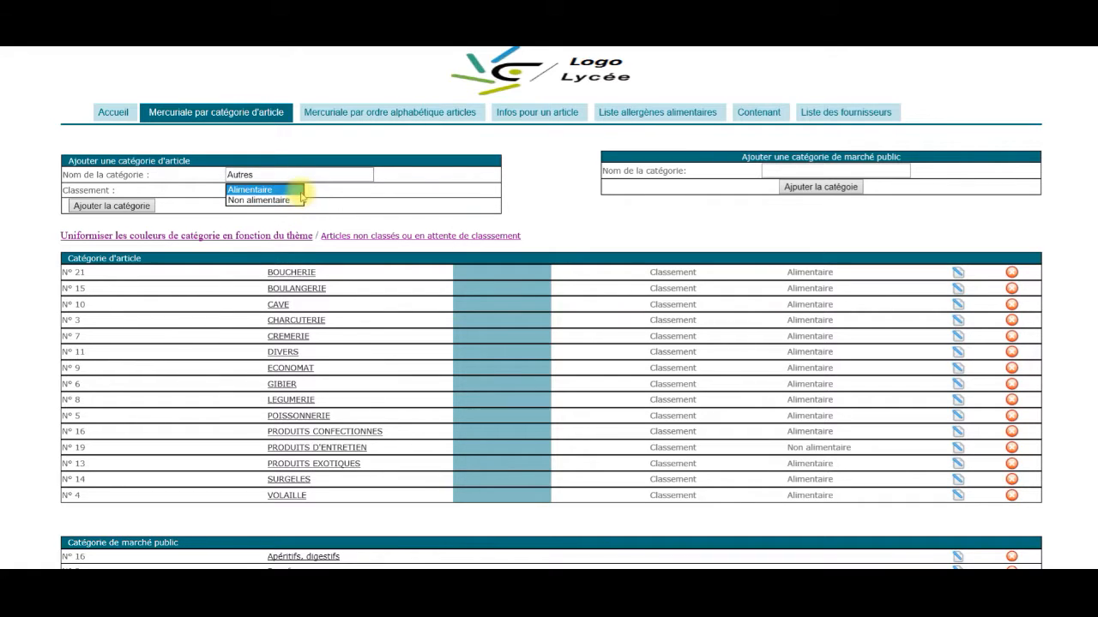
left_click(288, 191)
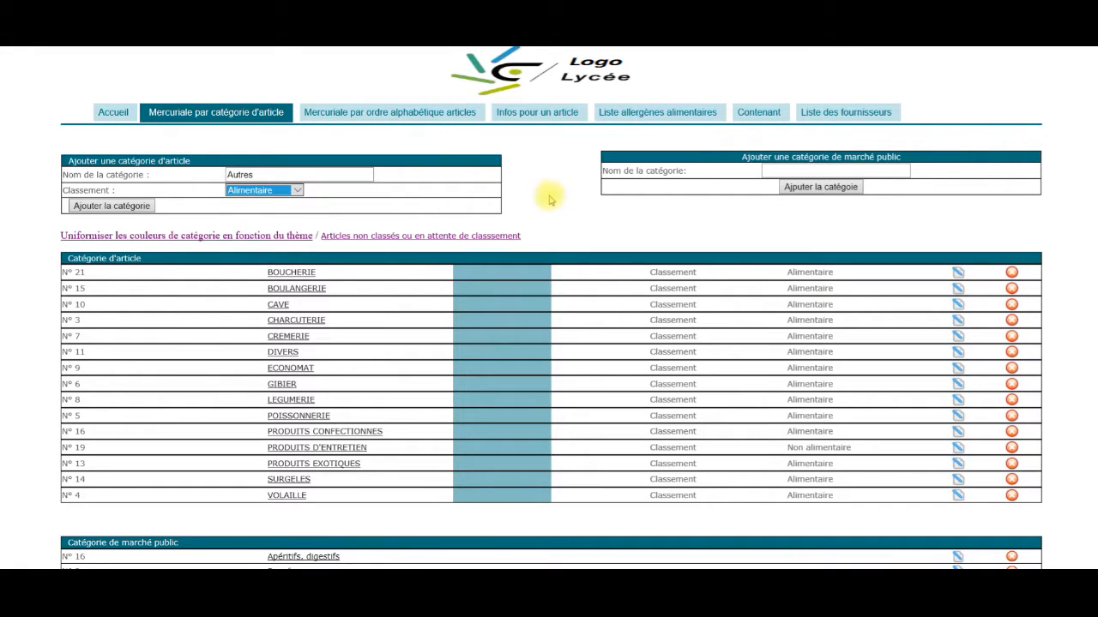
left_click(125, 209)
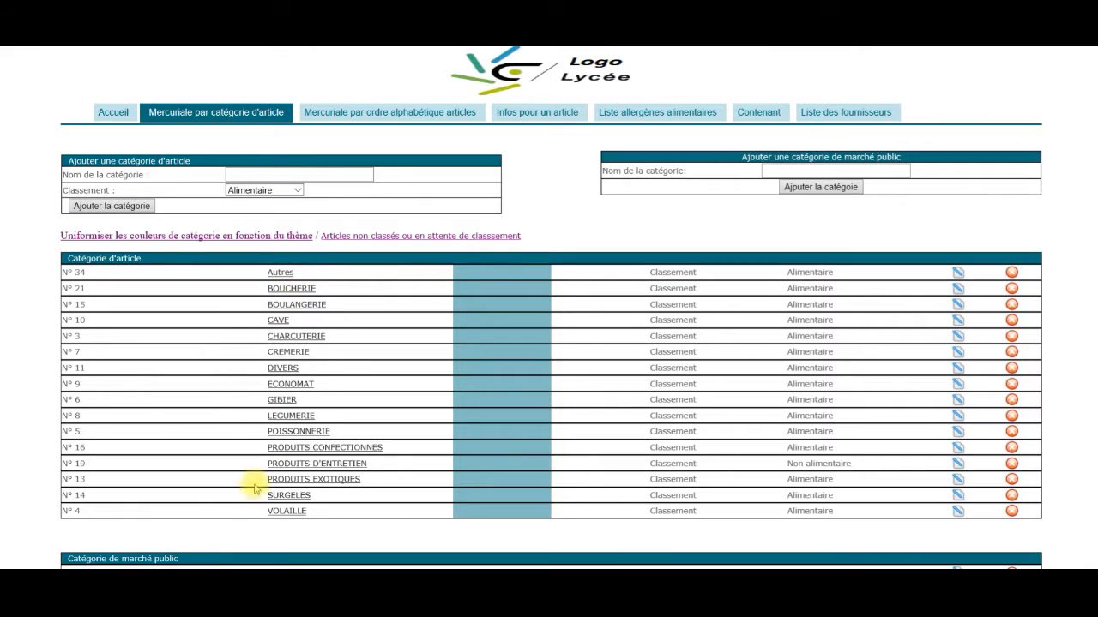
View the articles of the Autres and BOUCHERIE categories, returning to the category list after each one.
left_click(281, 272)
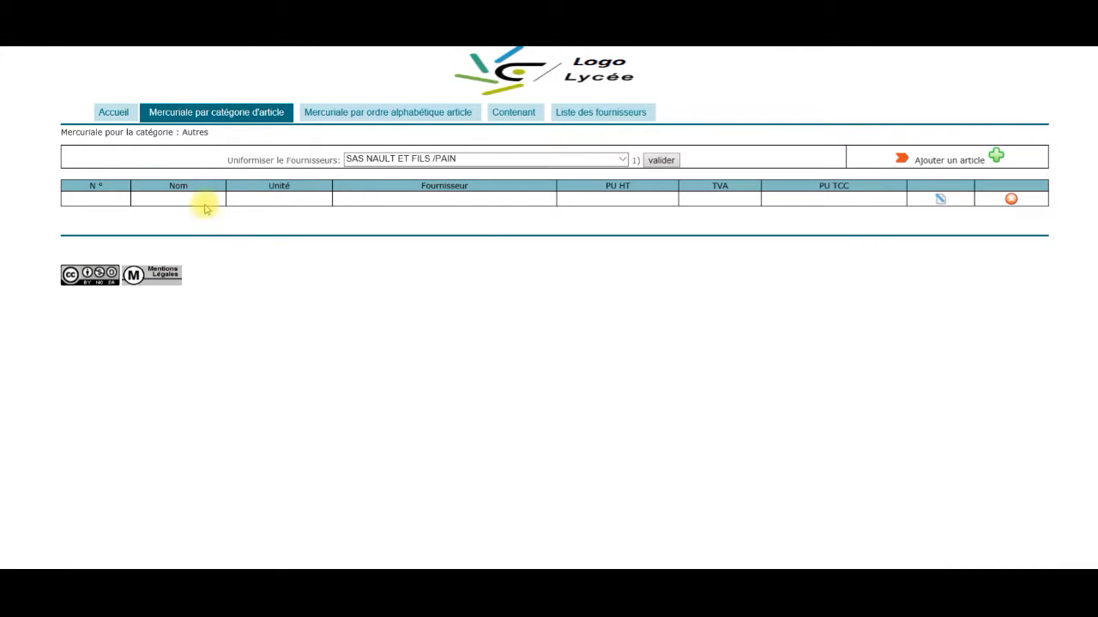
left_click(111, 117)
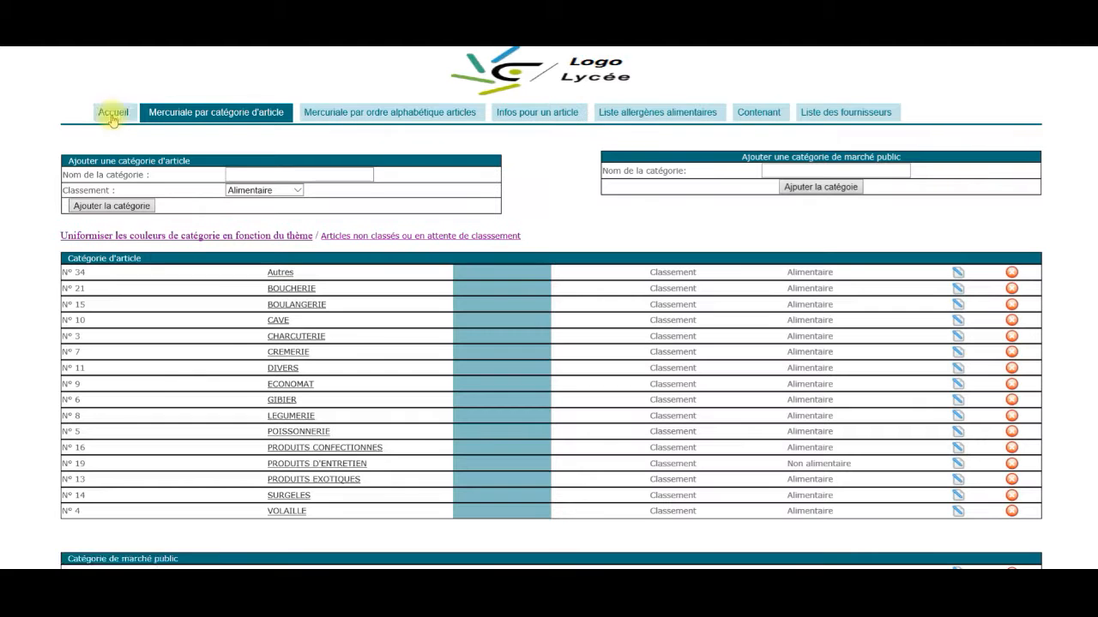
left_click(290, 289)
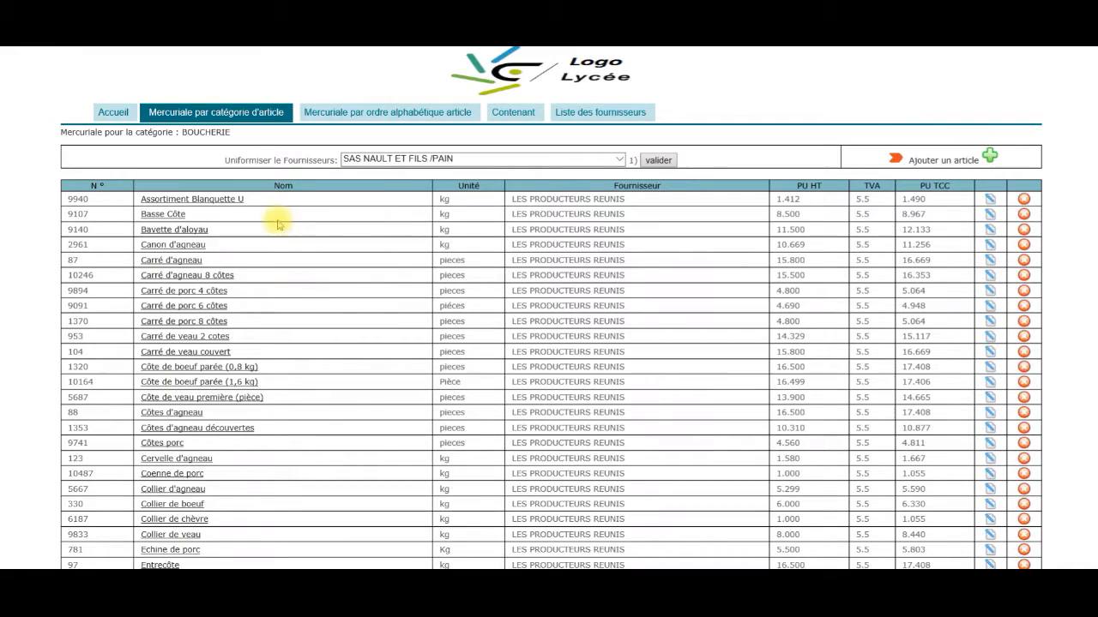
scroll(294, 435, "down", 3)
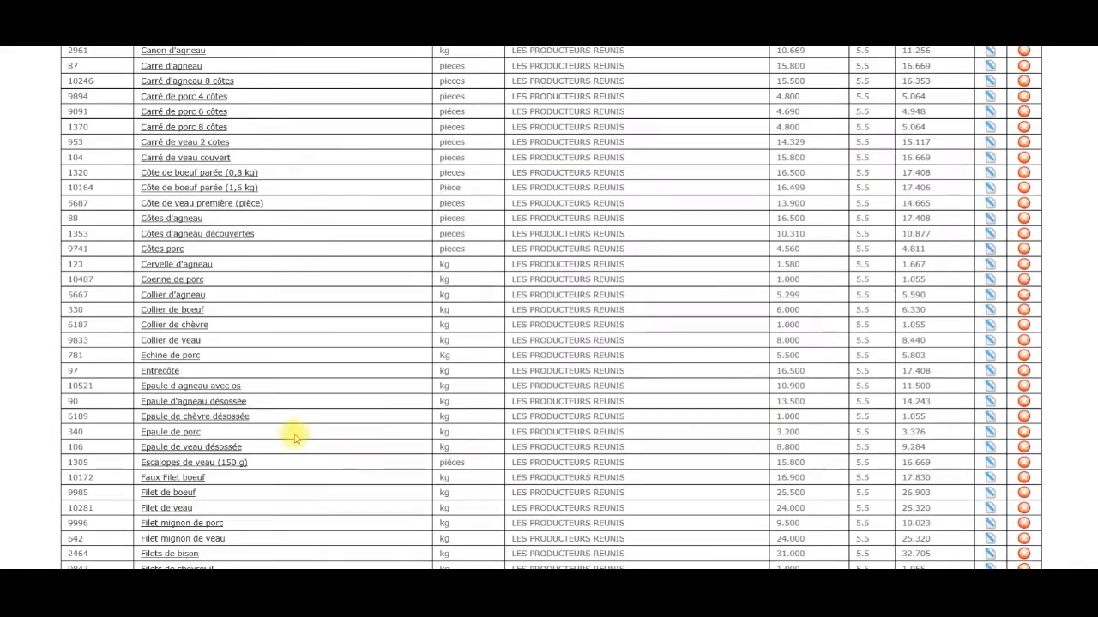
scroll(290, 428, "up", 3)
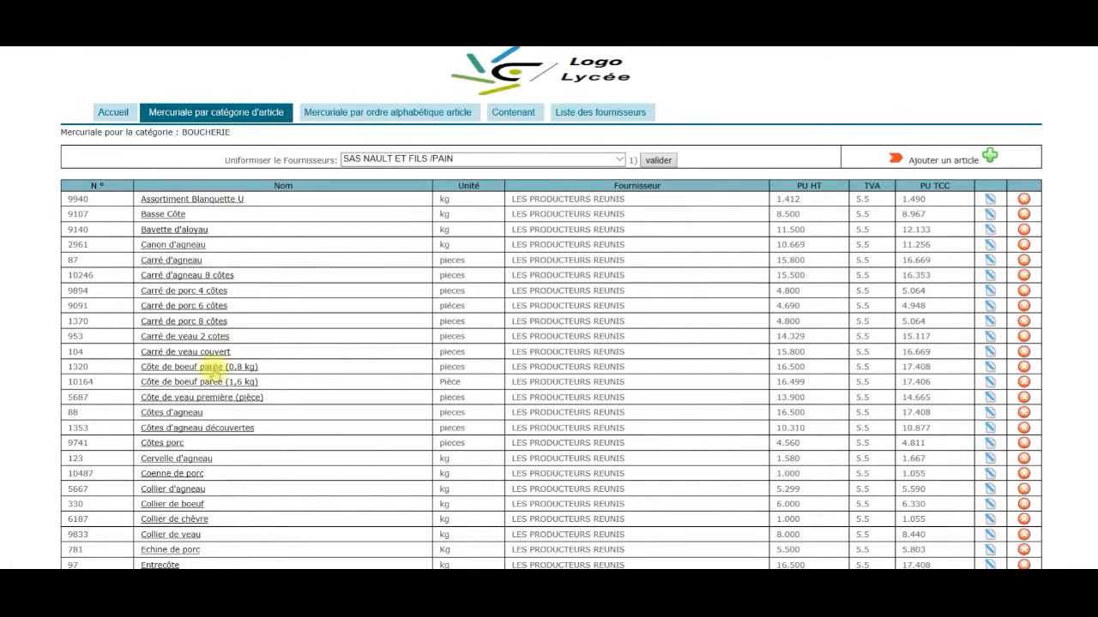
left_click(133, 117)
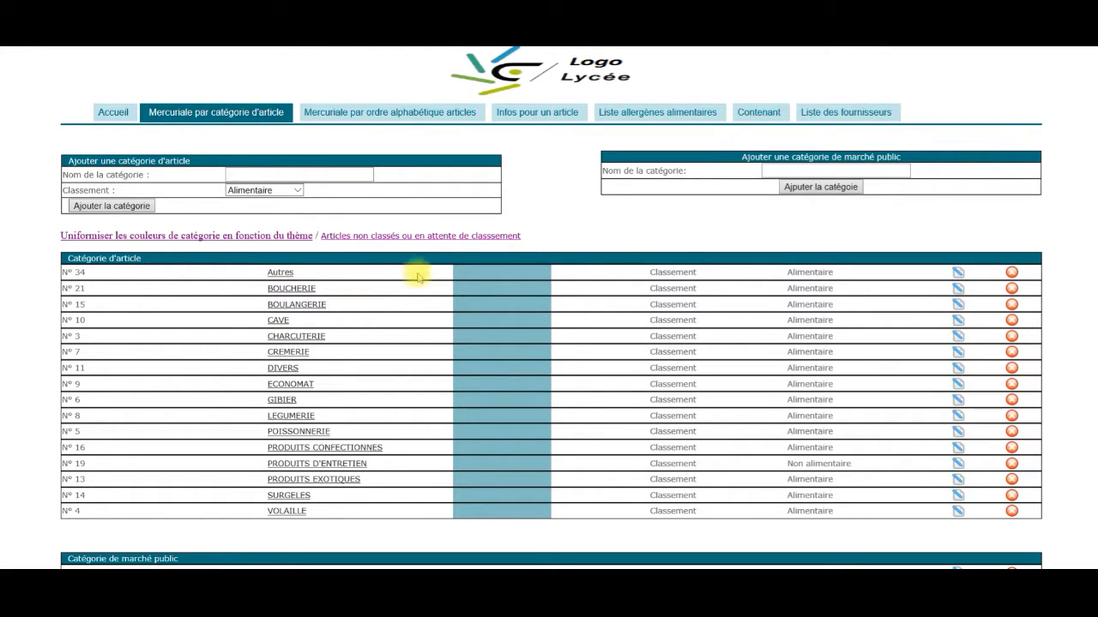
Rename the Autres category as "Autres 2", set its classement to Non alimentaire and save the update.
left_click(958, 274)
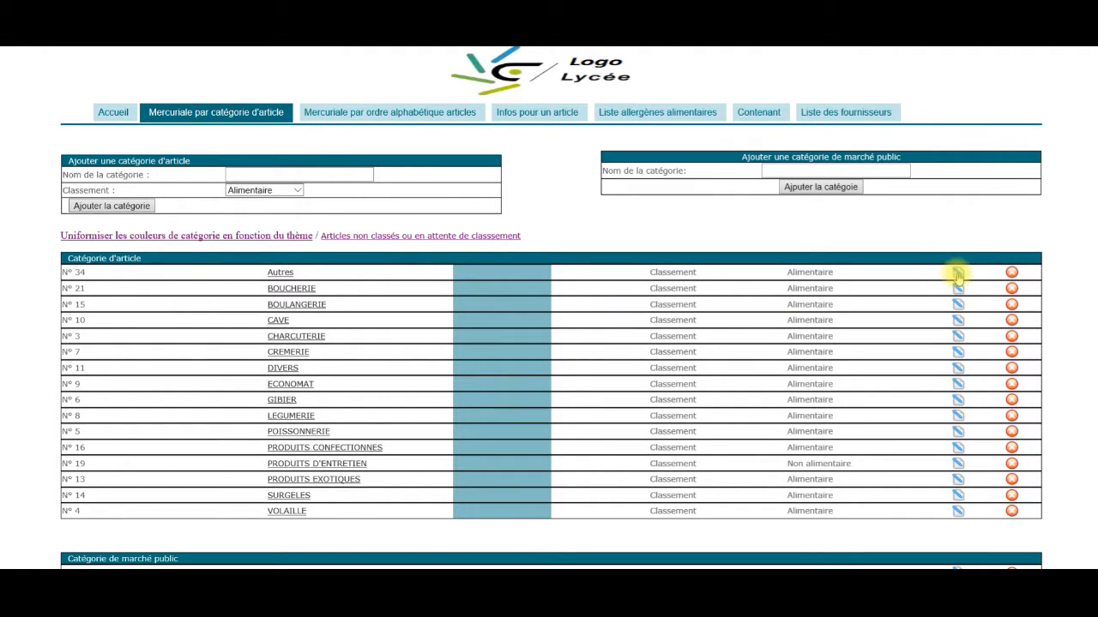
left_click(957, 274)
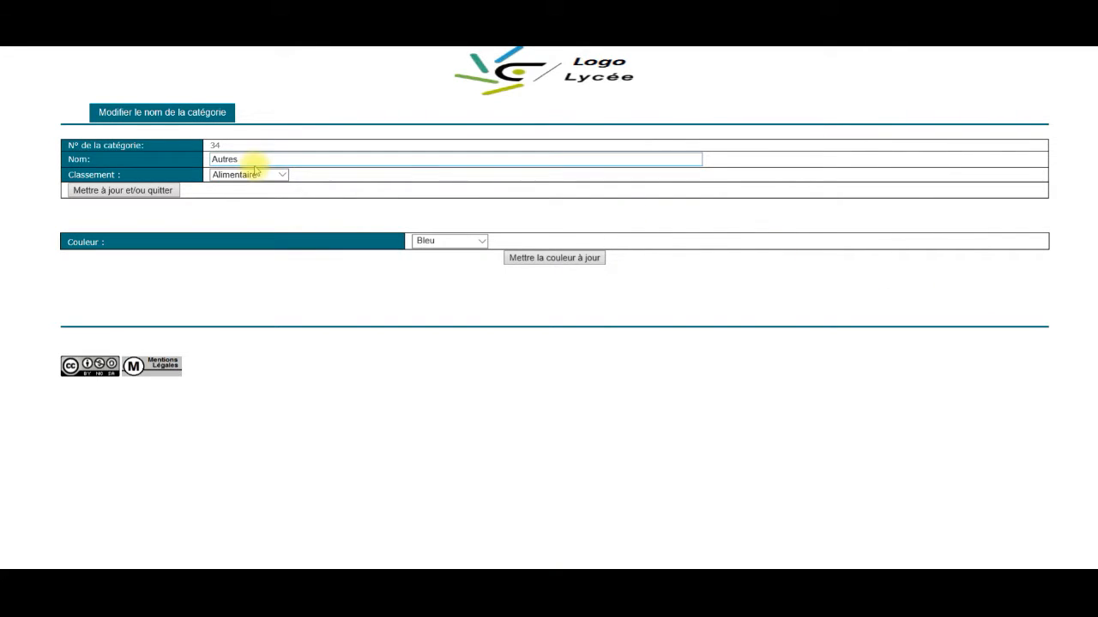
left_click(254, 162)
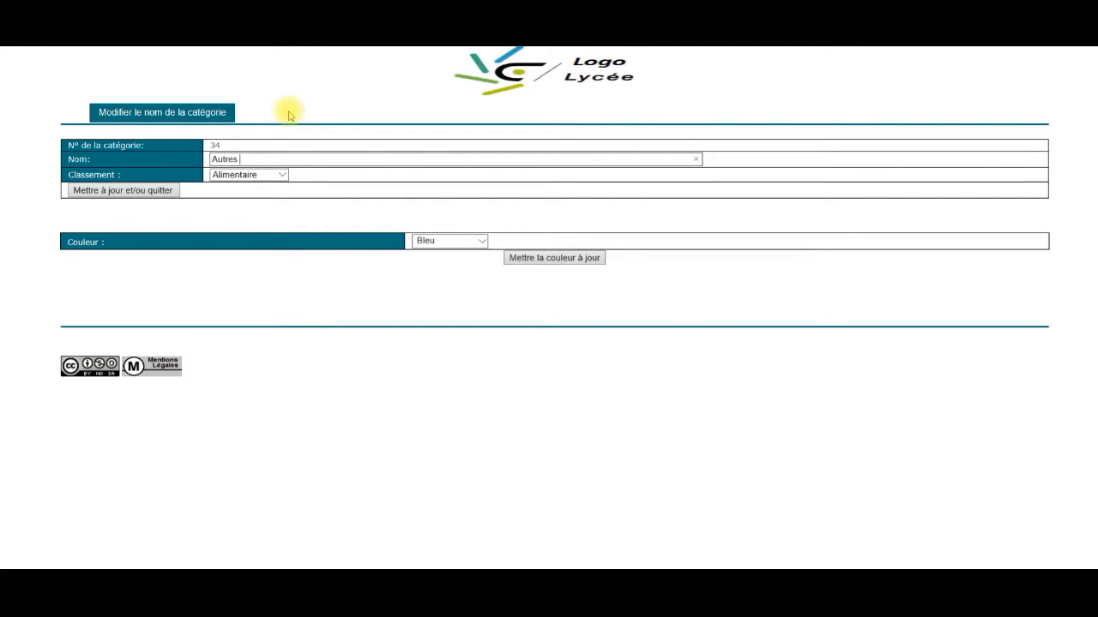
left_click(282, 175)
left_click(269, 186)
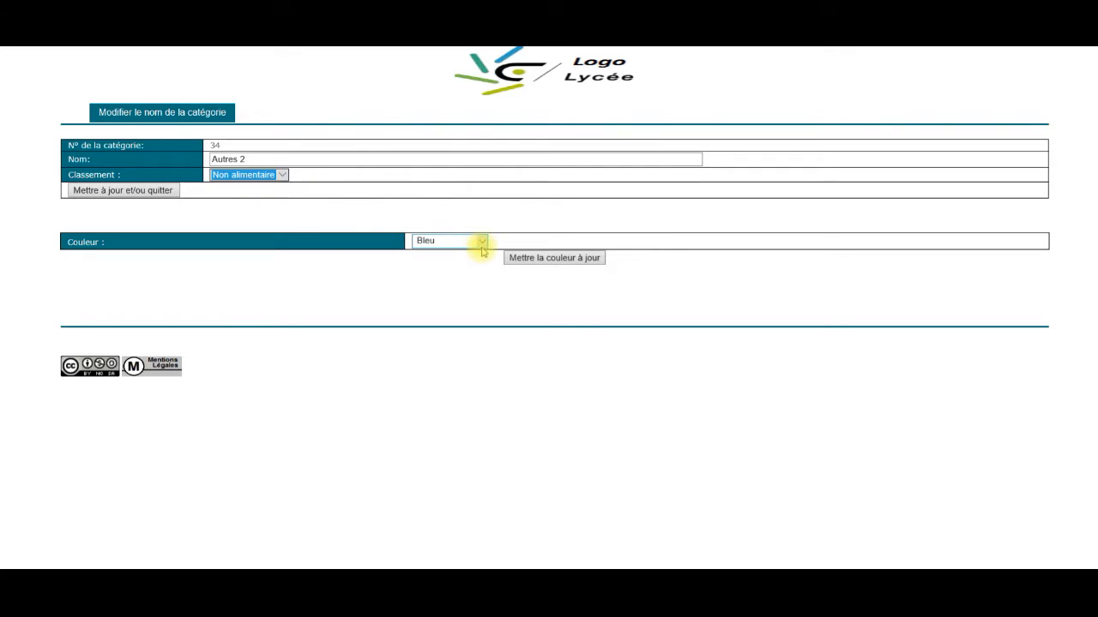
left_click(124, 192)
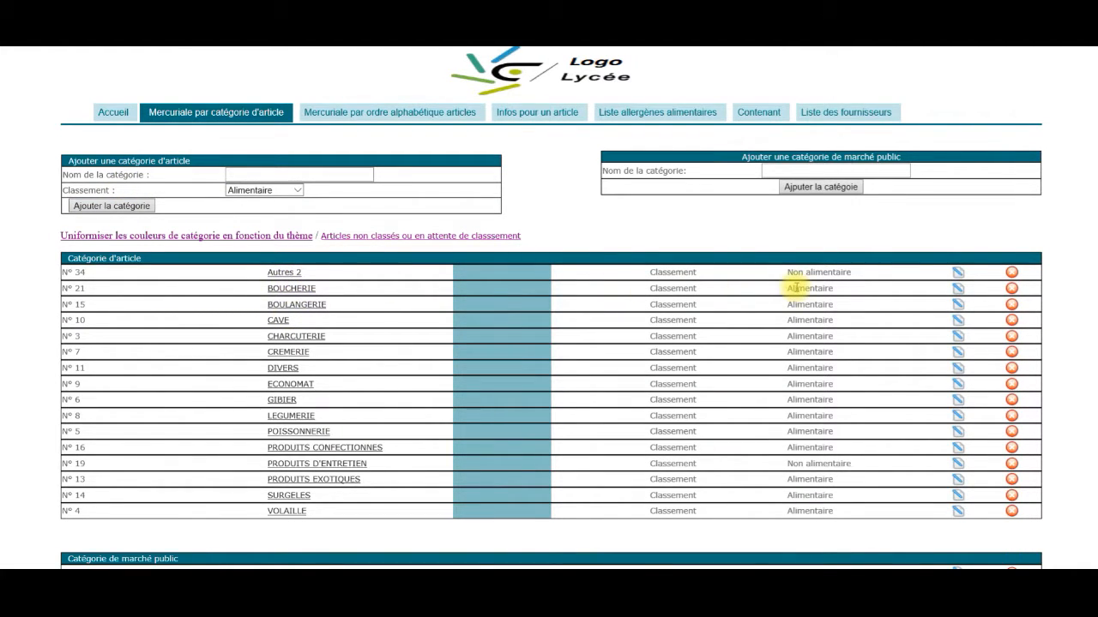
Delete the article category Autres 2.
left_click(1012, 272)
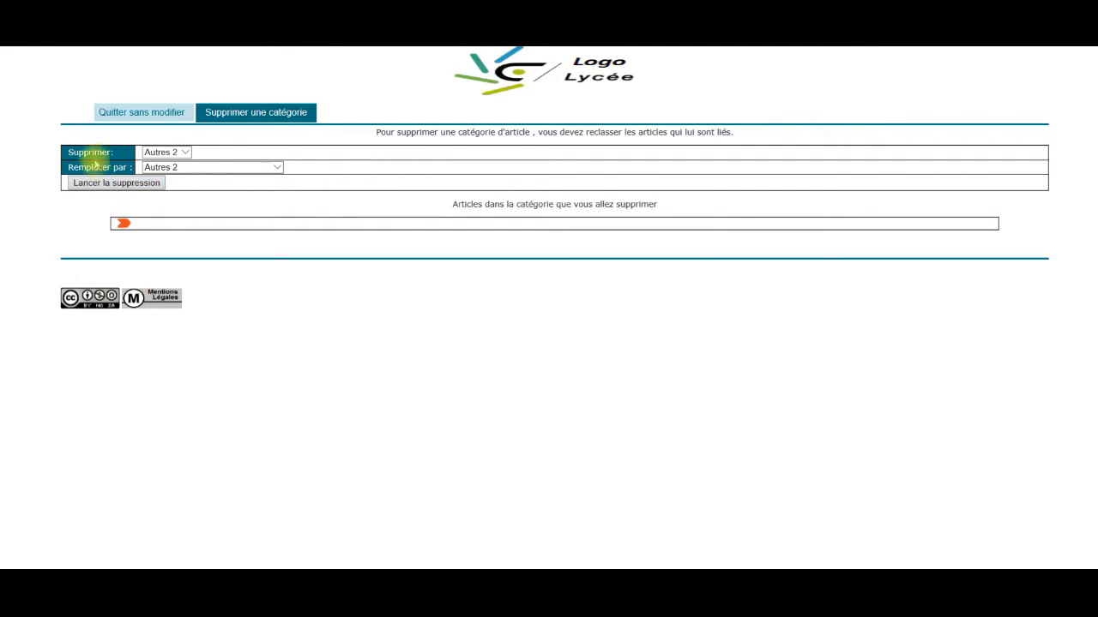
left_click(135, 185)
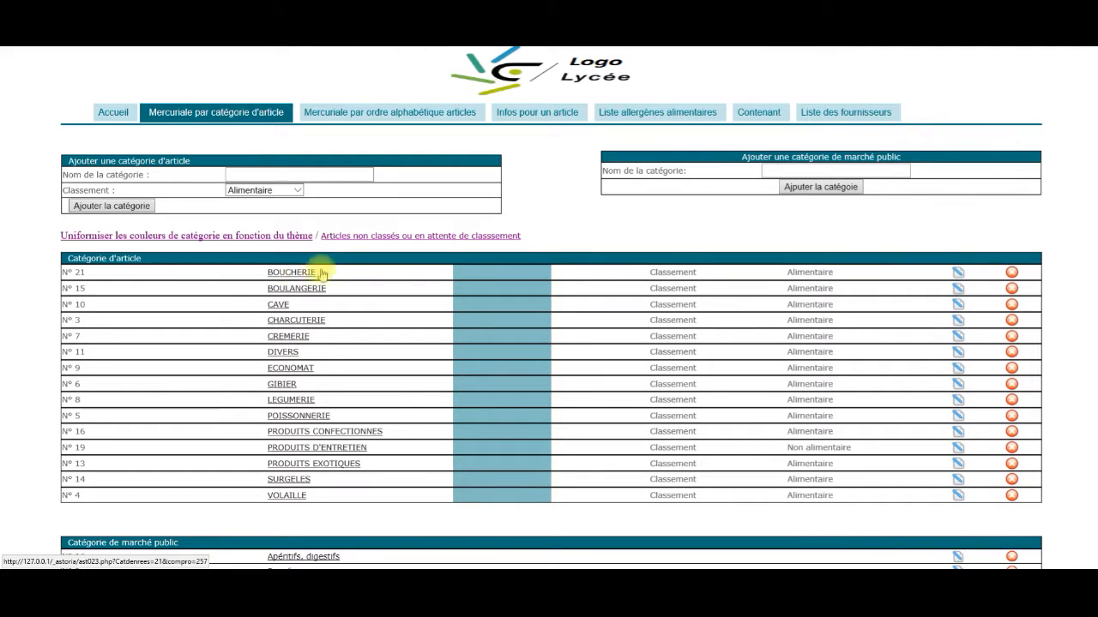
Review the linked articles and replacement categories in the BOUCHERIE deletion form, and leave it without modifying anything.
left_click(1013, 274)
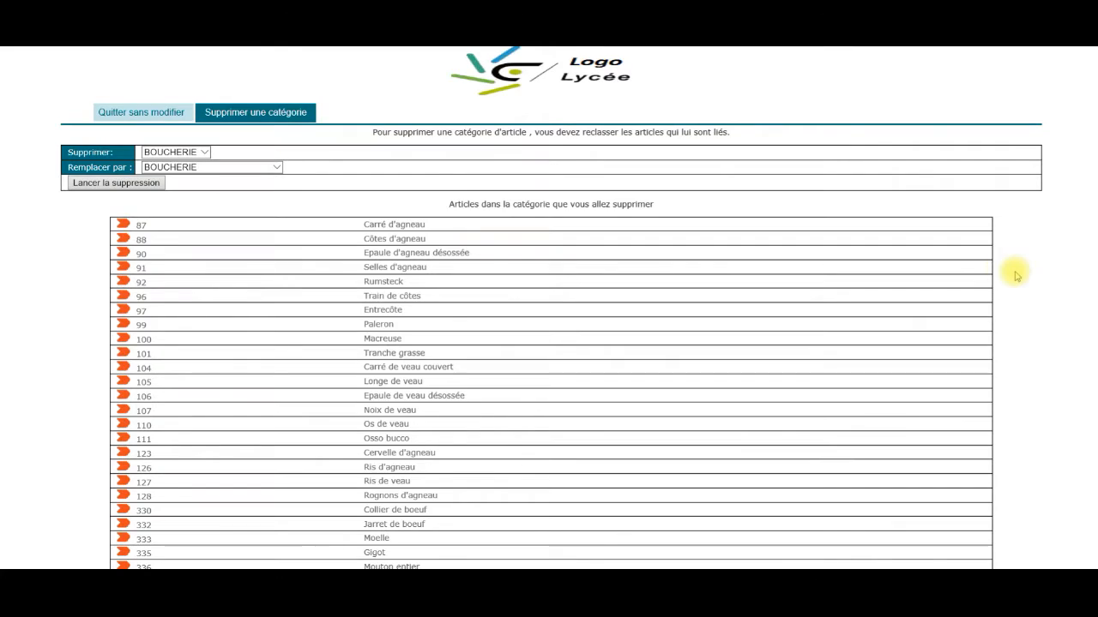
scroll(326, 283, "down", 10)
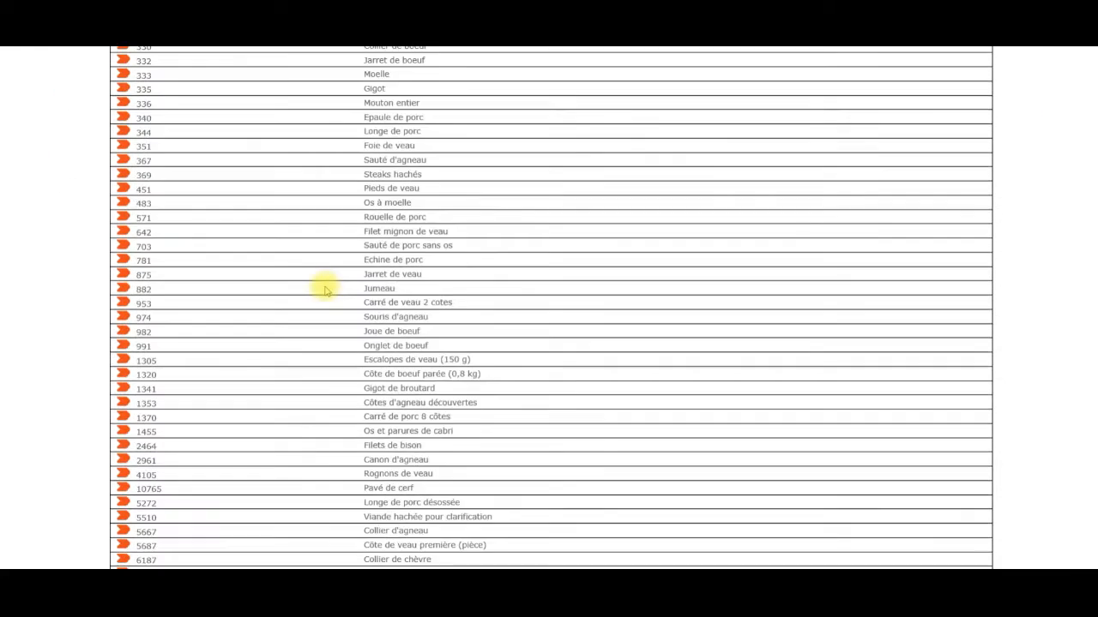
scroll(325, 290, "up", 8)
scroll(325, 290, "up", 3)
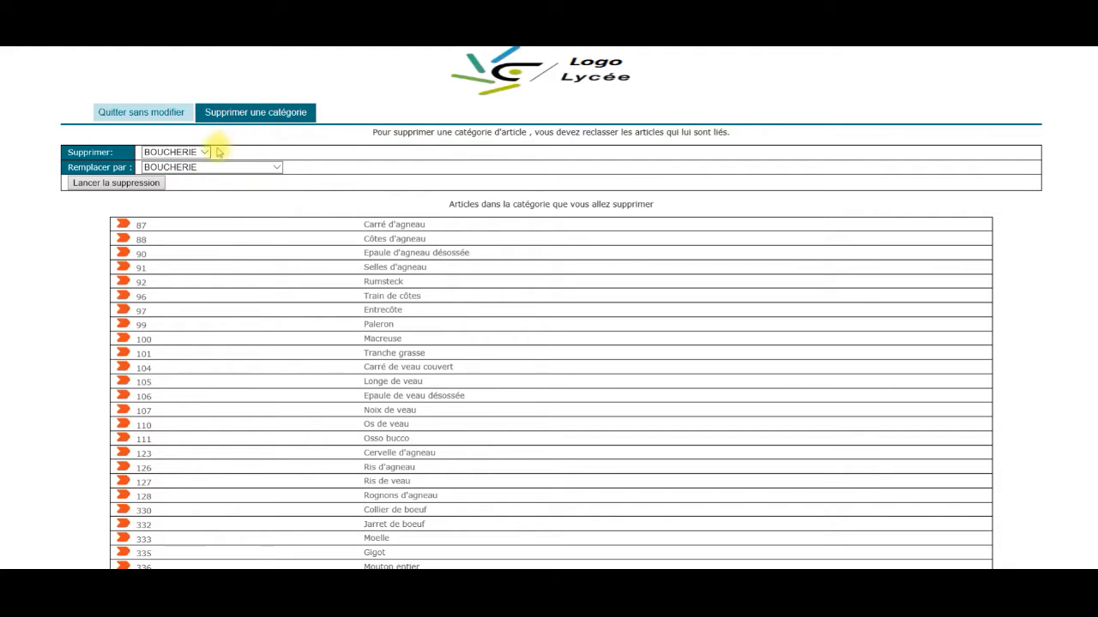
left_click(280, 167)
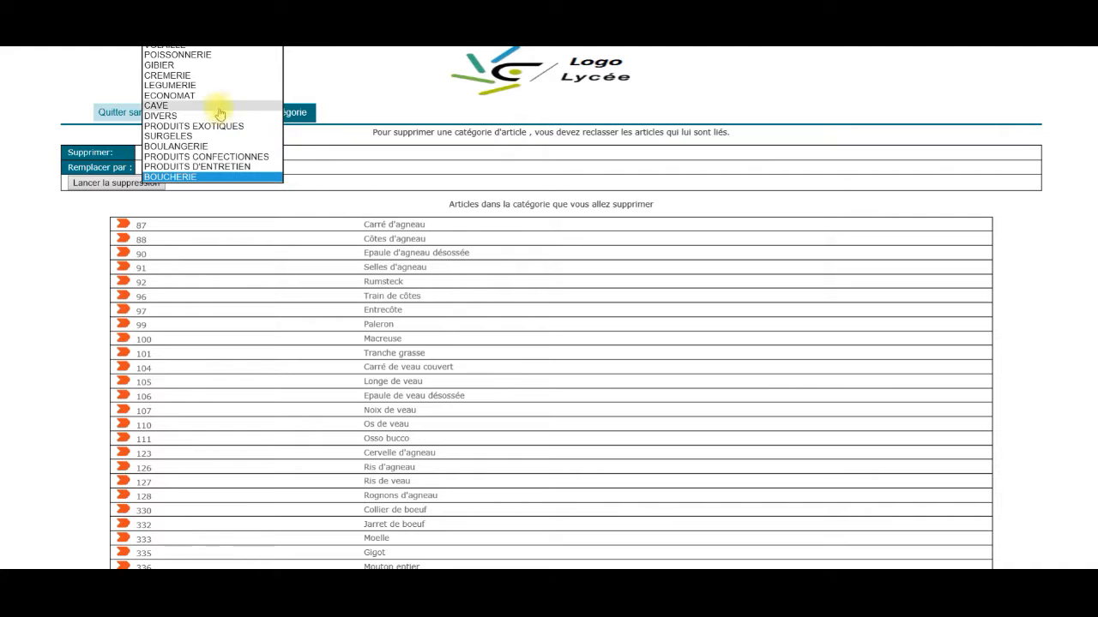
left_click(289, 199)
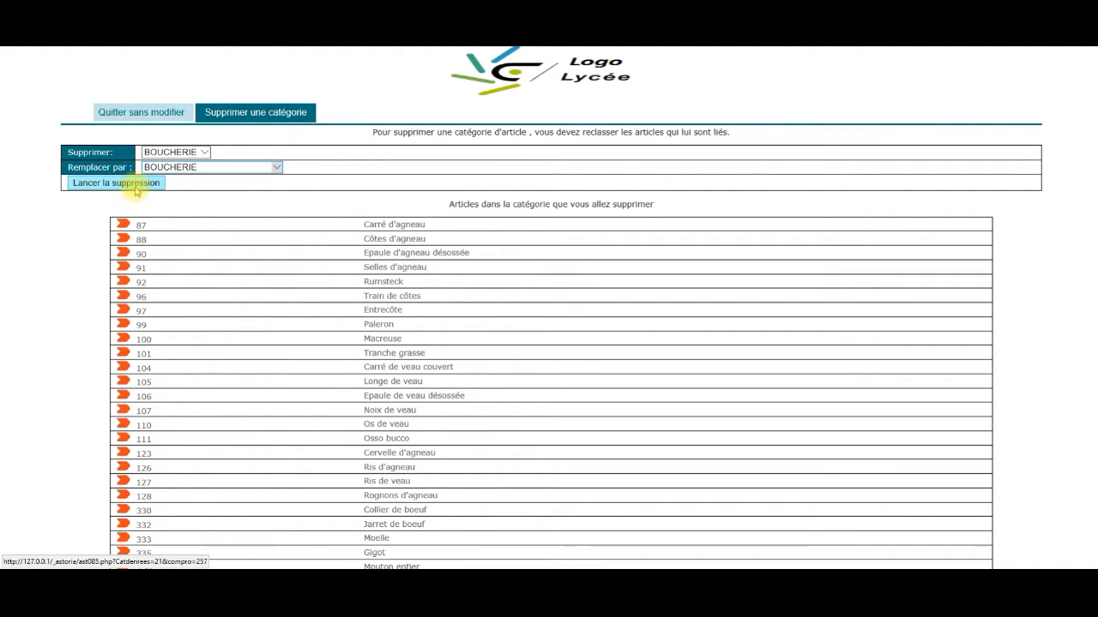
left_click(130, 113)
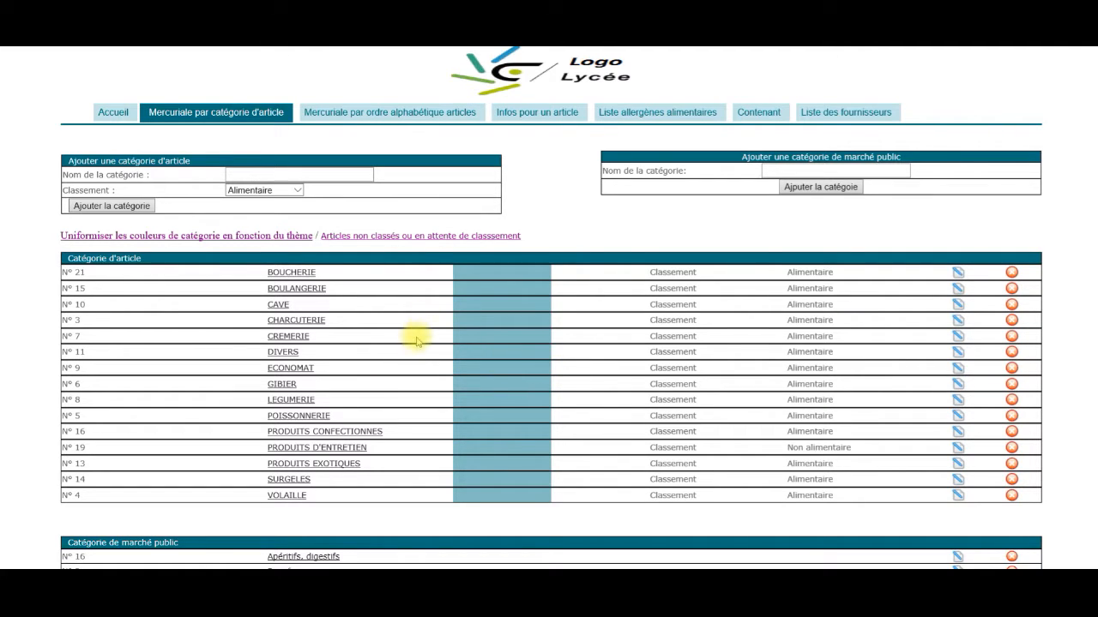
Examine the form for adding a public market category and the list of existing public market categories.
left_click(843, 171)
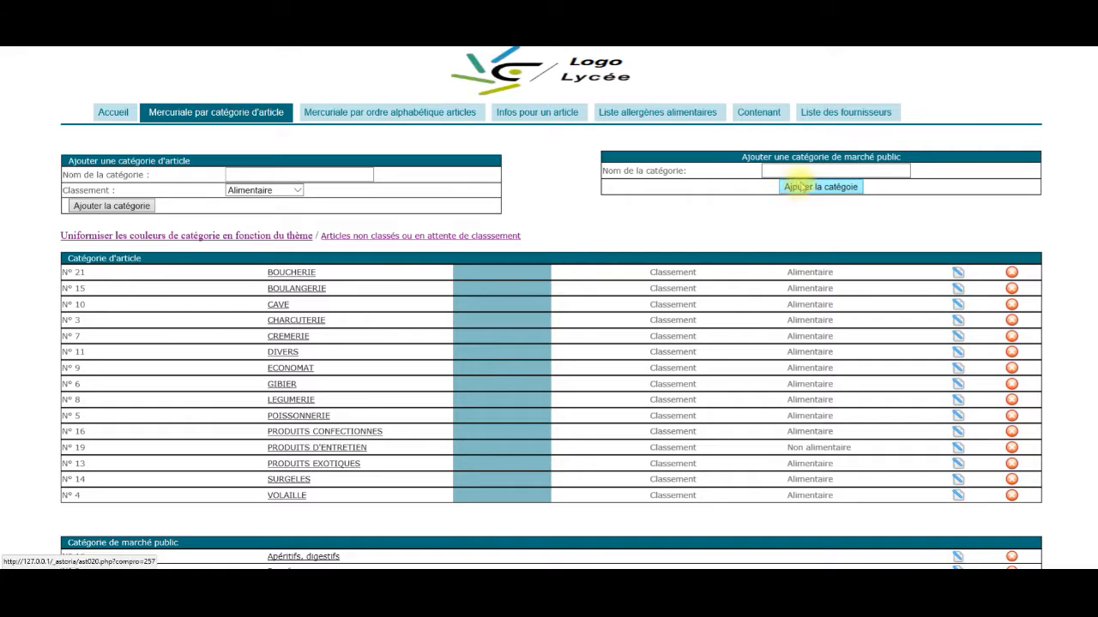
scroll(701, 260, "down", 5)
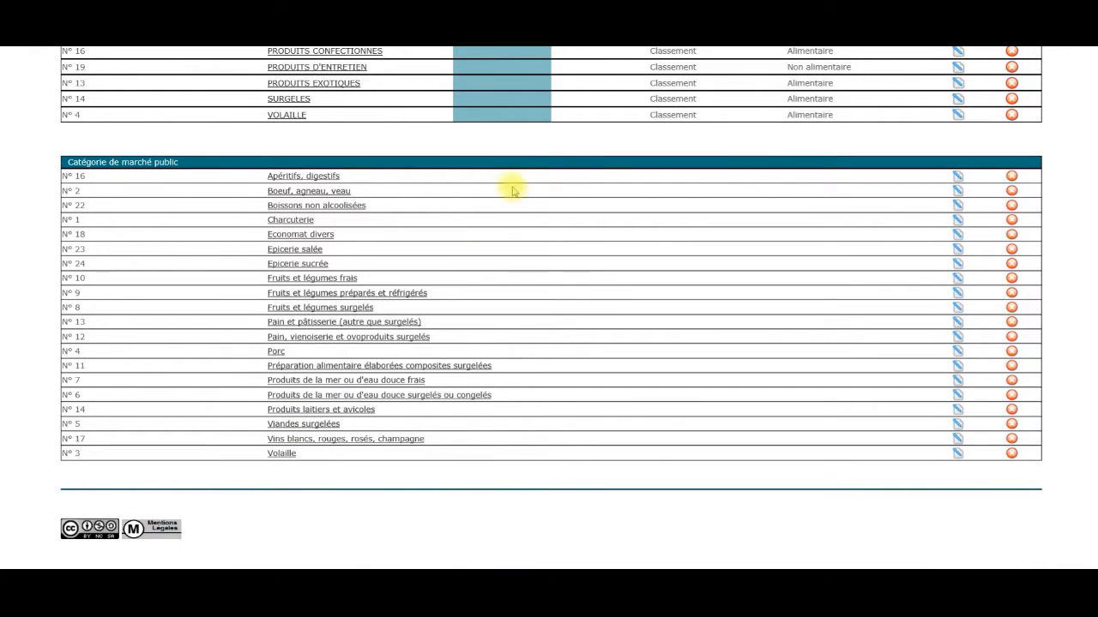
scroll(661, 182, "up", 5)
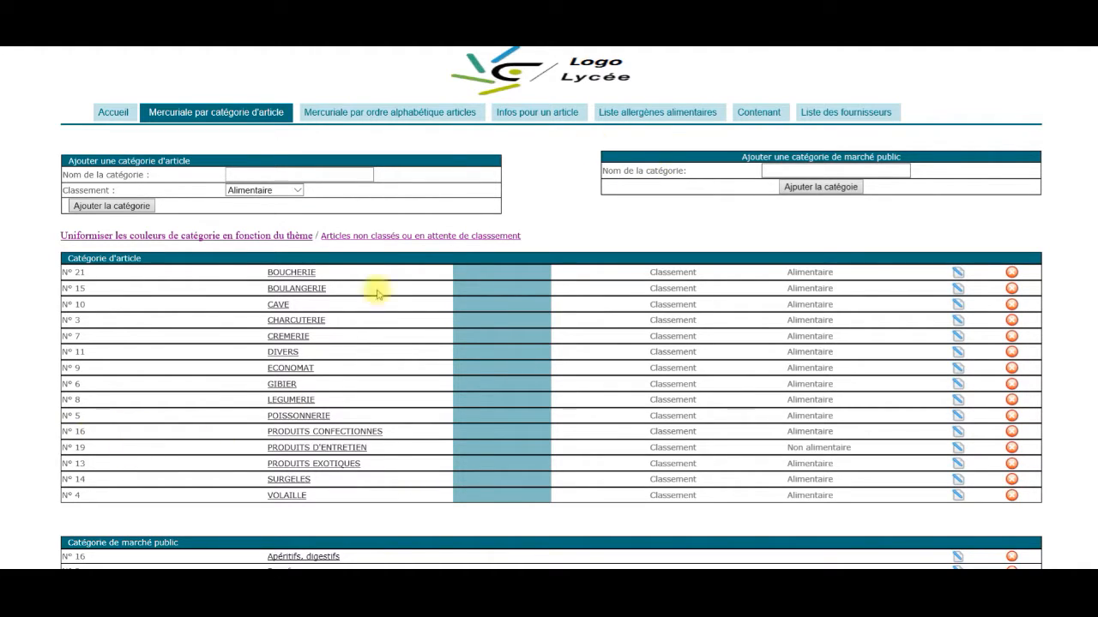
Assign the unclassified article "domain du grand chemin" to the CAVE category, save it and return to the category overview.
left_click(466, 236)
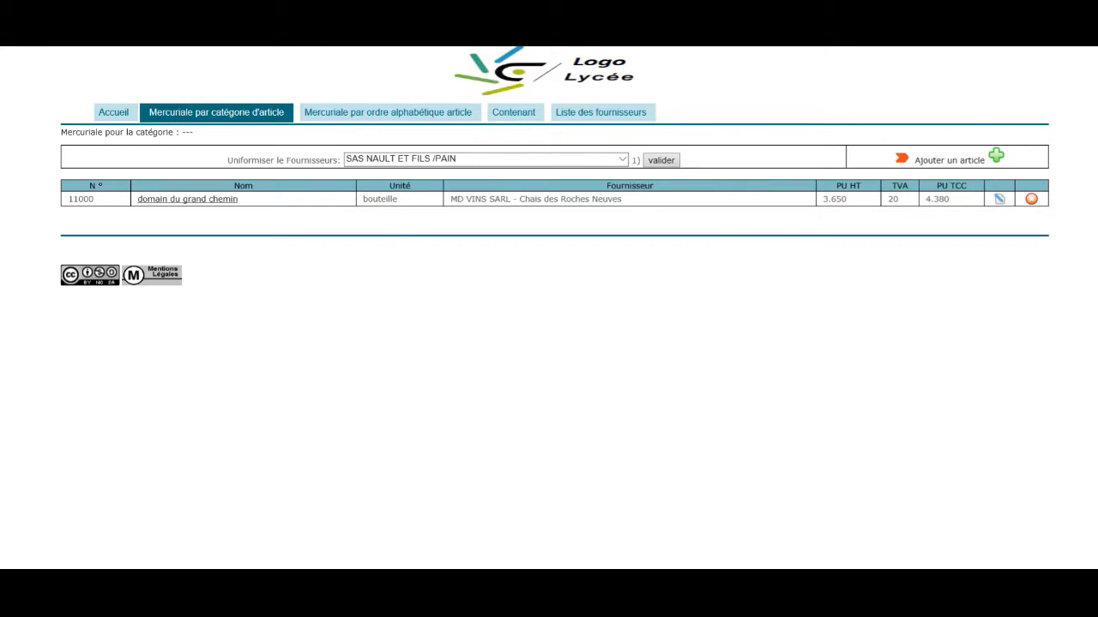
left_click(1000, 200)
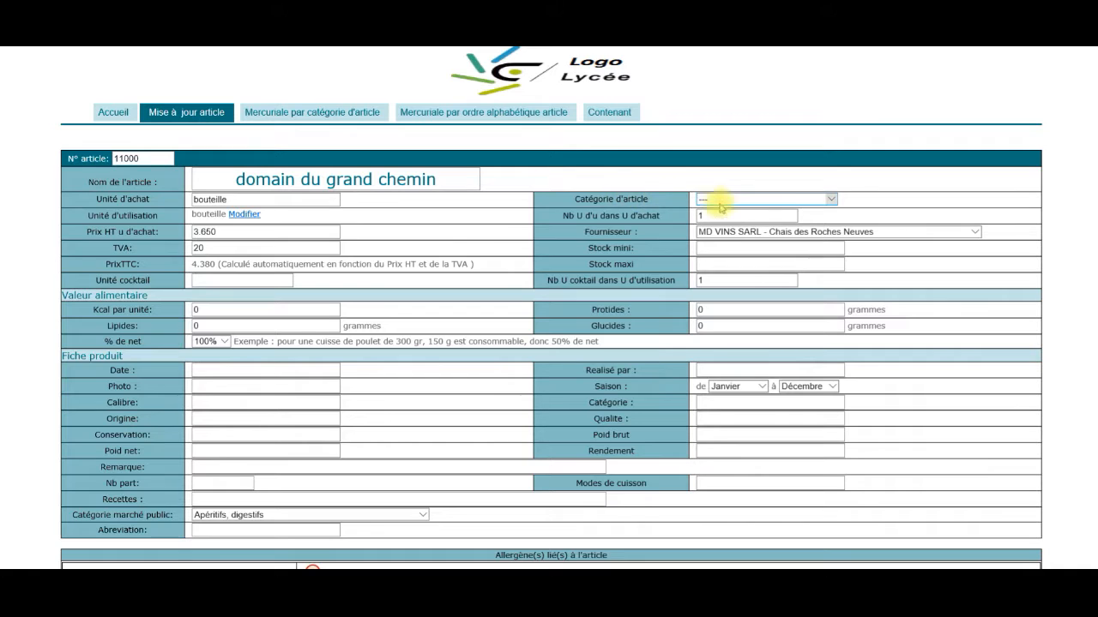
left_click(831, 201)
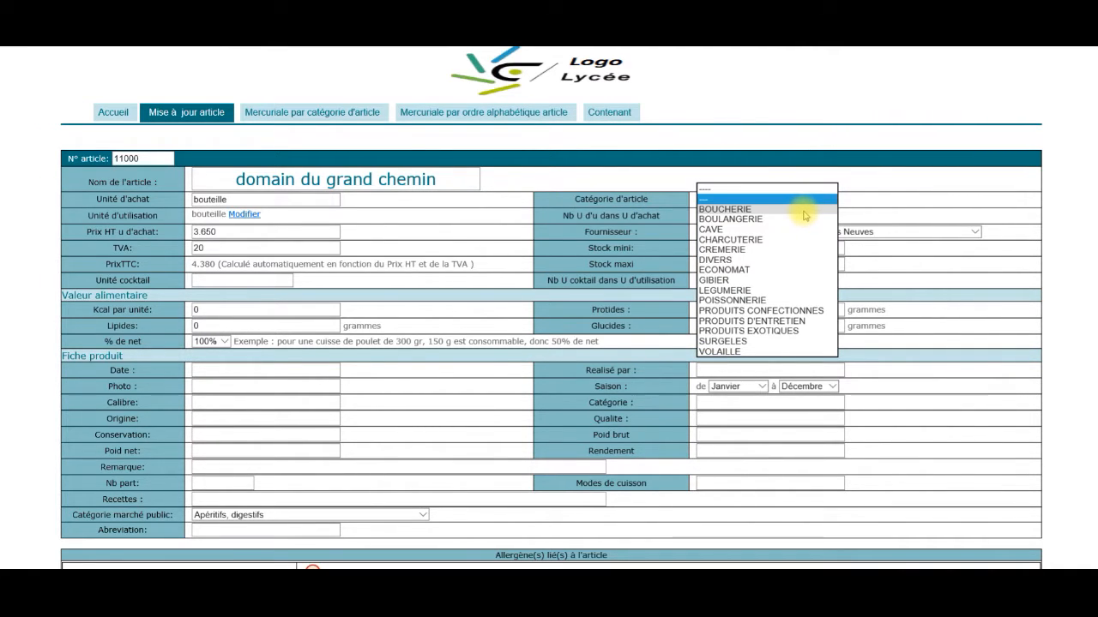
left_click(725, 219)
key("Down")
left_click(409, 250)
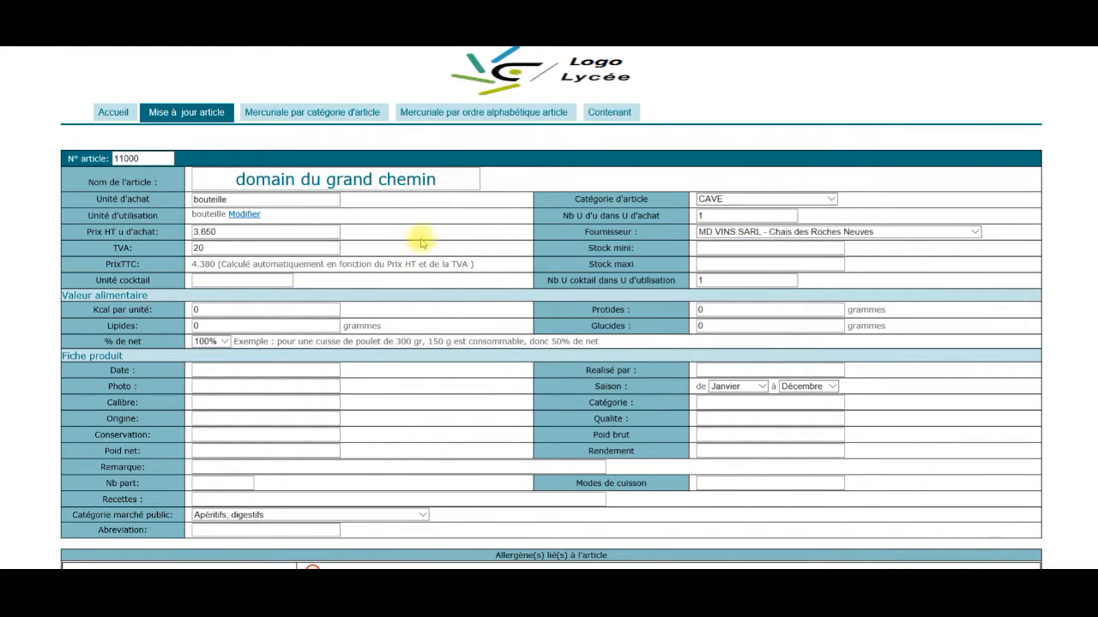
left_click(780, 216)
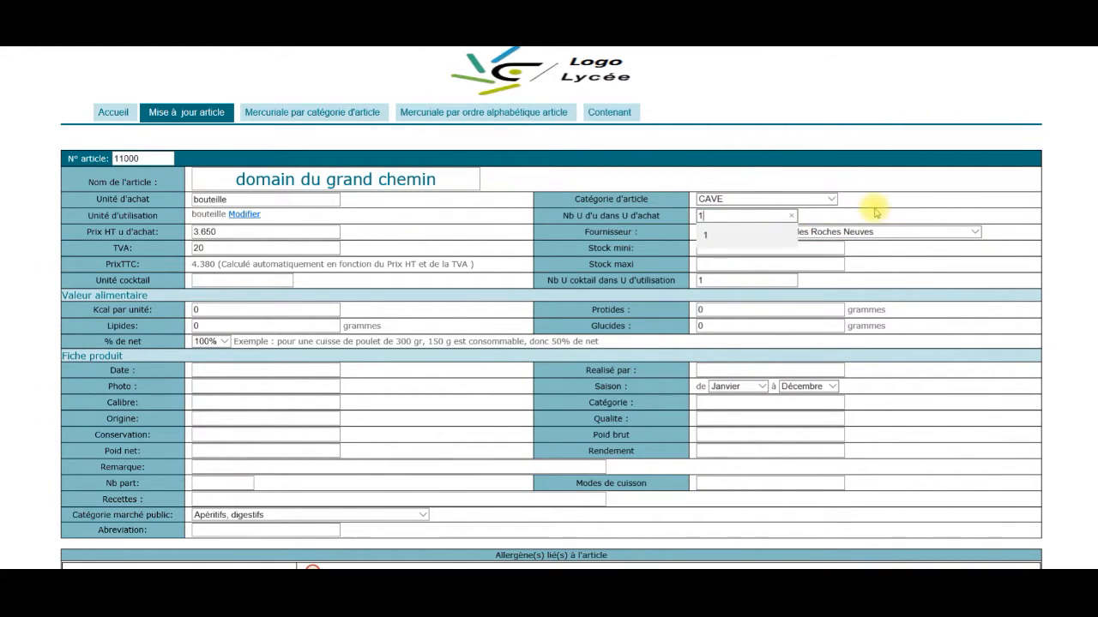
scroll(392, 373, "down", 3)
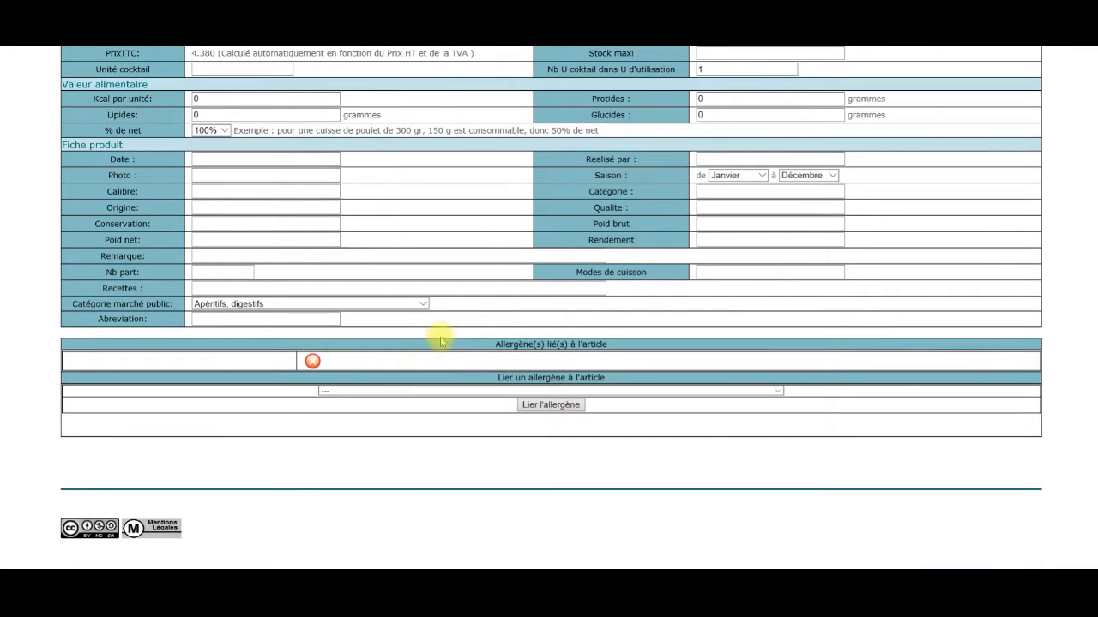
scroll(441, 341, "up", 3)
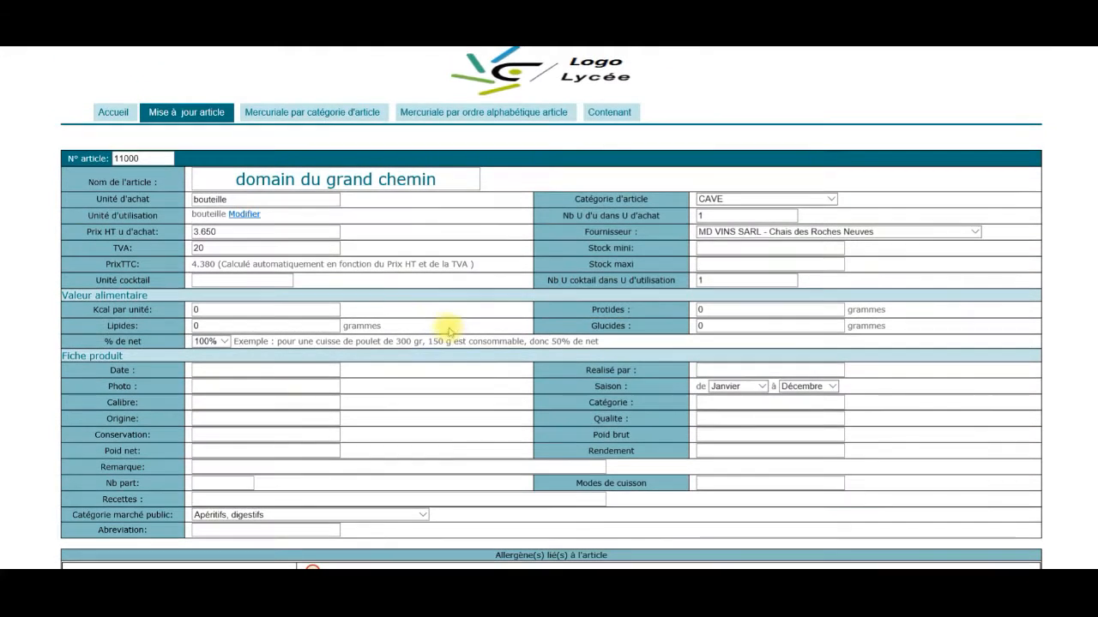
left_click(110, 114)
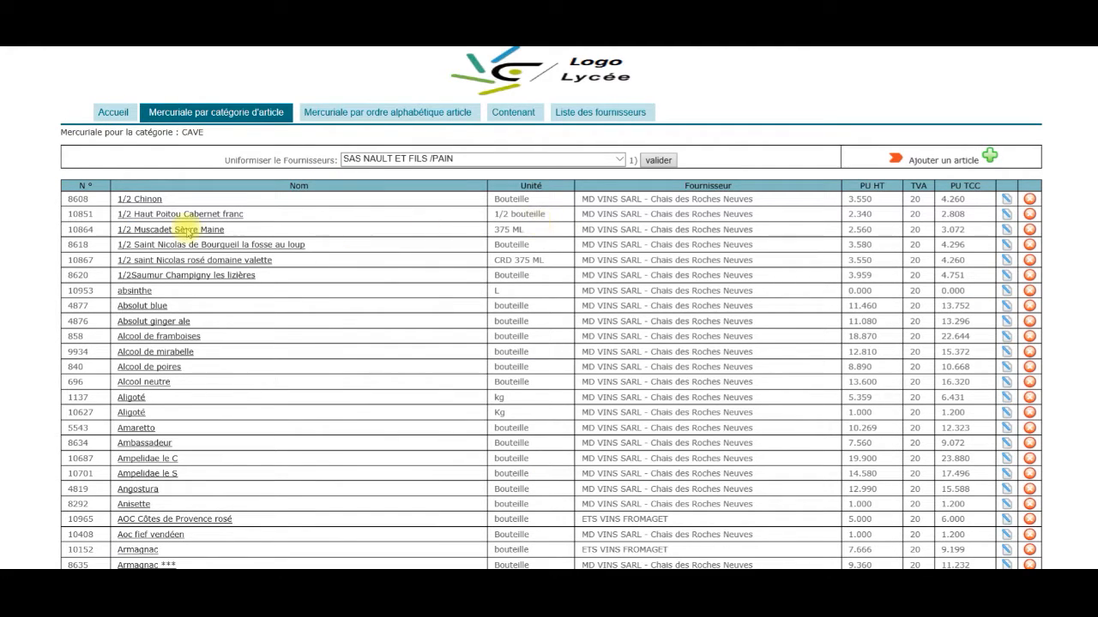
left_click(105, 118)
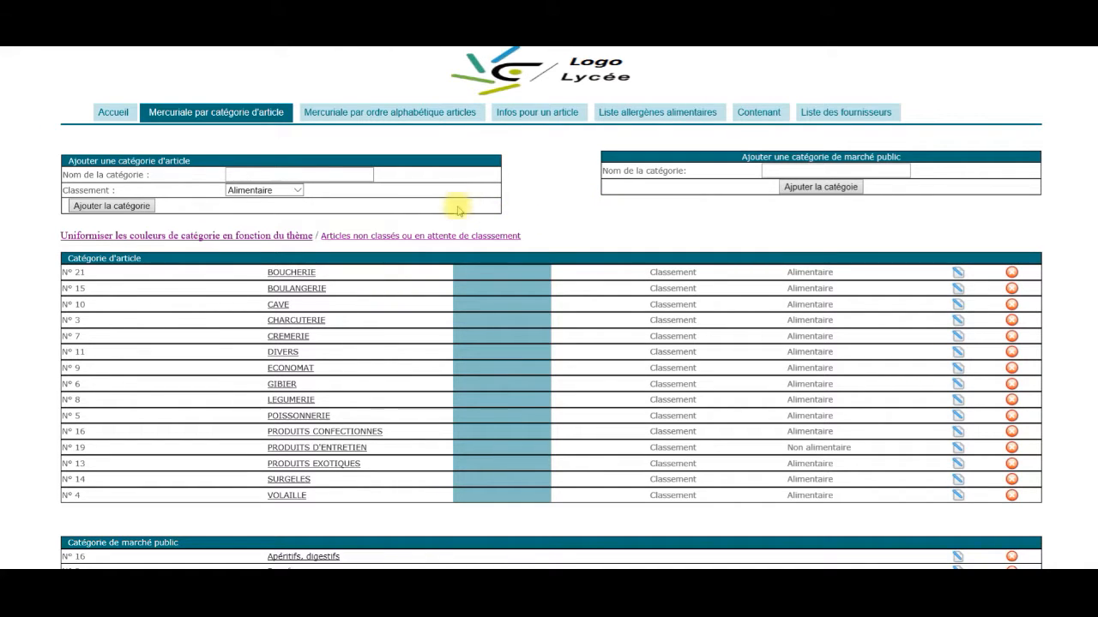
scroll(472, 232, "down", 2)
scroll(477, 250, "up", 2)
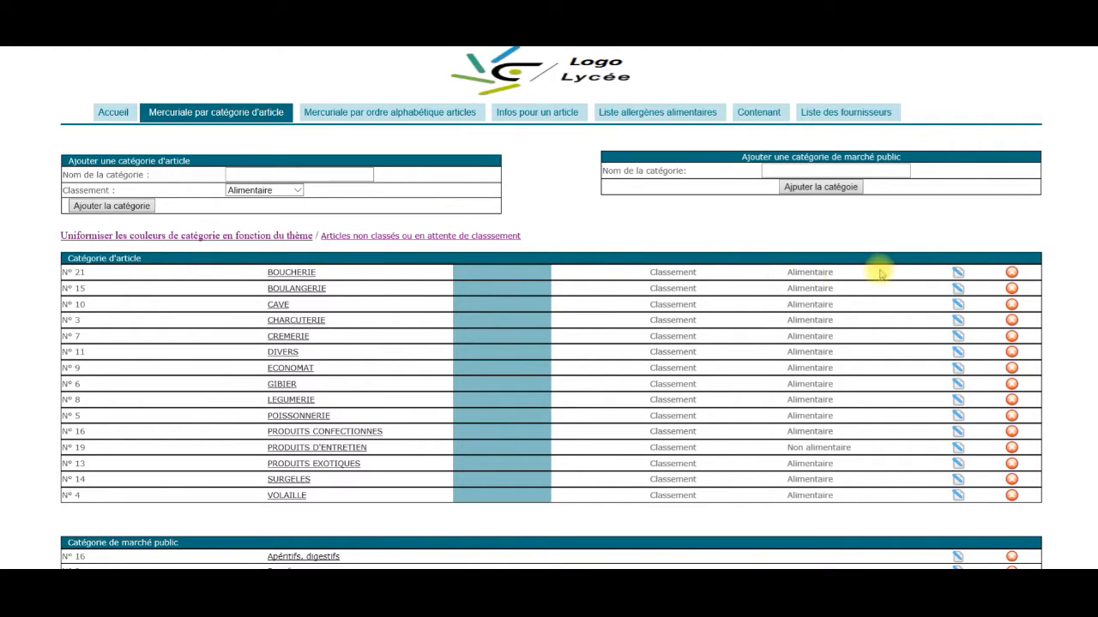
Set the colour of the BOUCHERIE article category to Citrouille and save the colour.
left_click(958, 275)
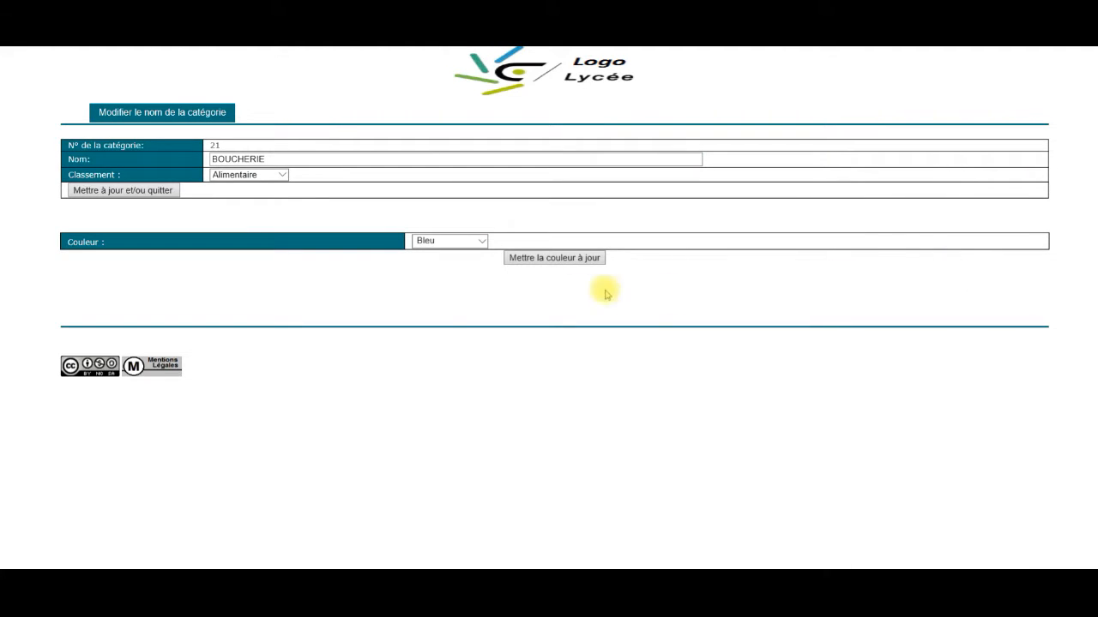
left_click(482, 240)
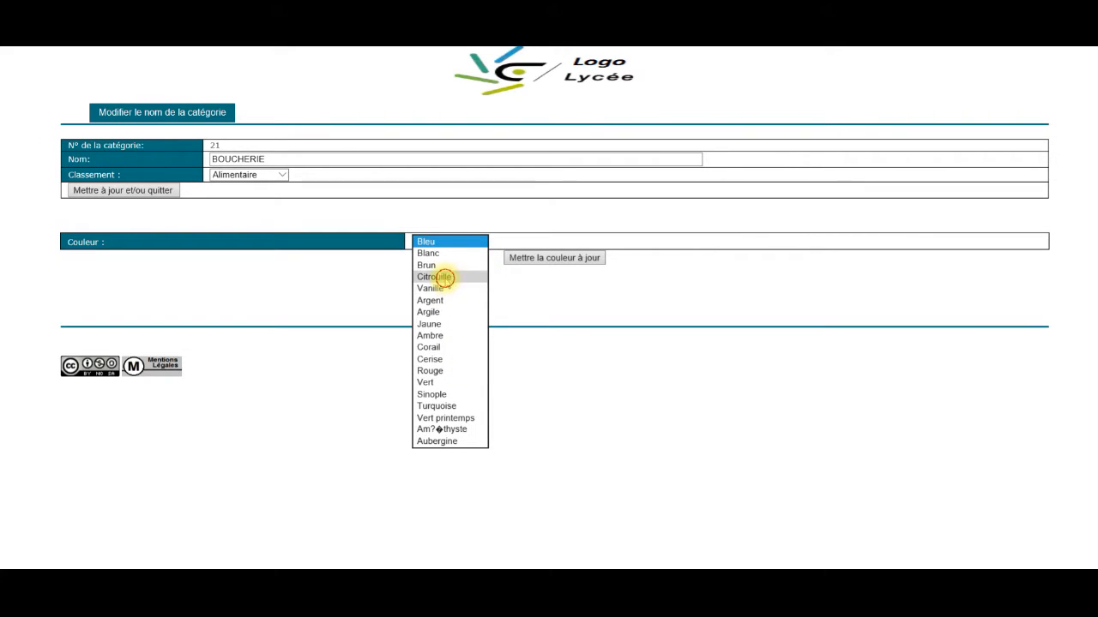
left_click(445, 277)
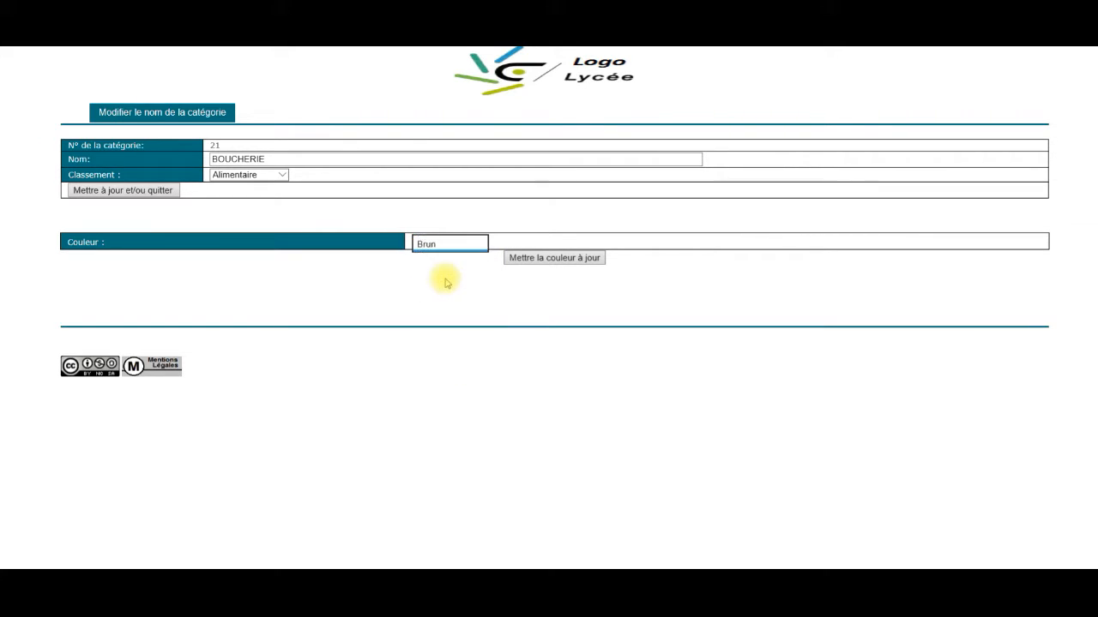
left_click(534, 266)
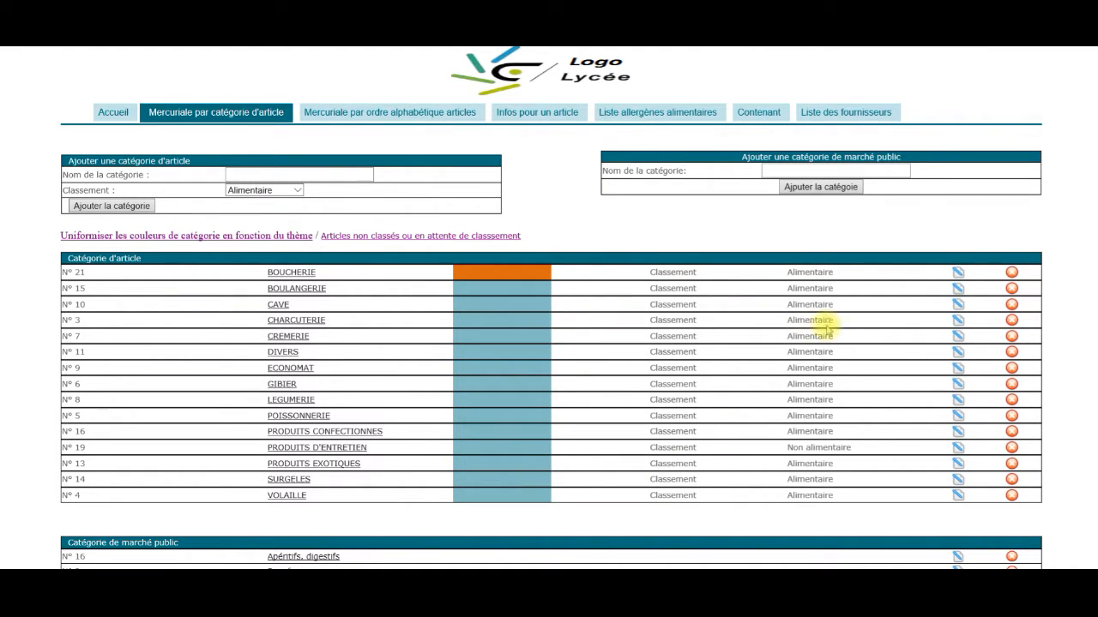
Set the colour of the CHARCUTERIE article category to Jaune and save the colour.
left_click(958, 321)
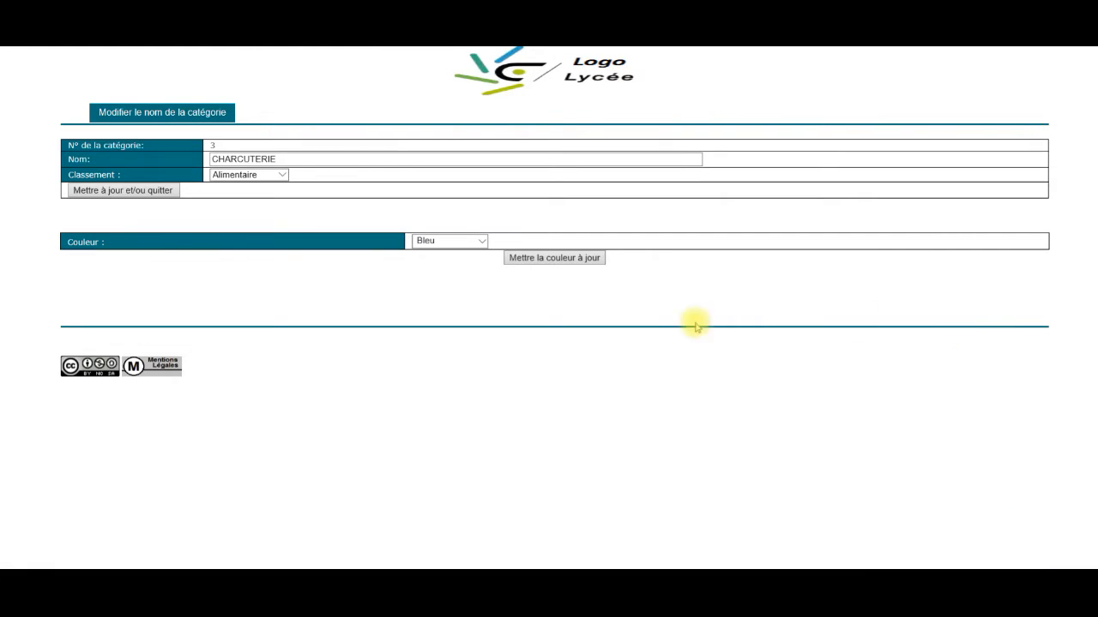
left_click(480, 240)
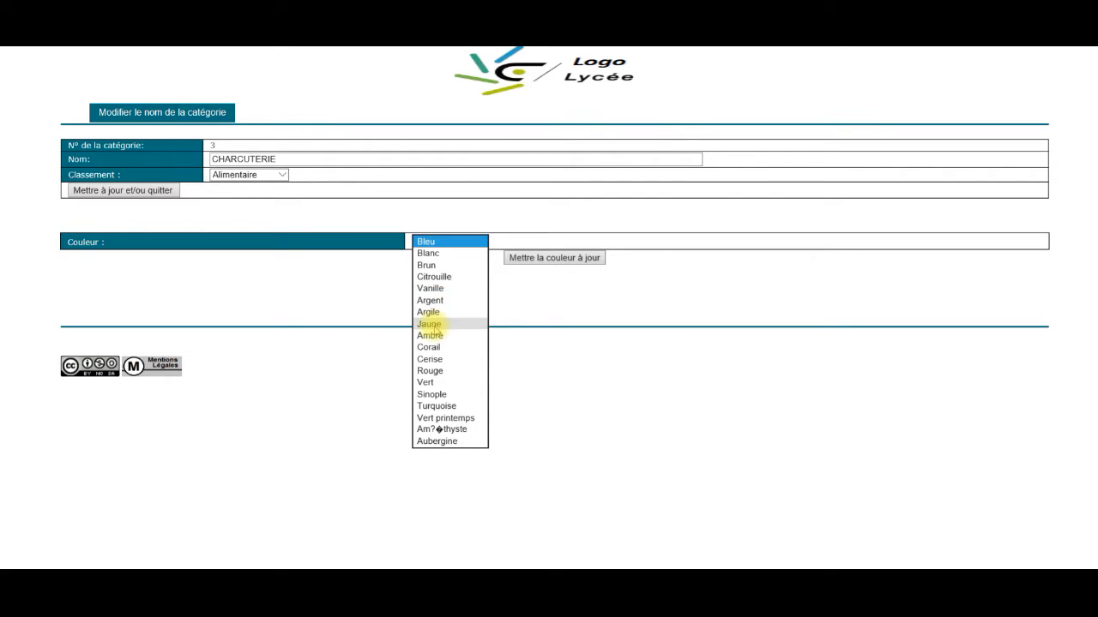
left_click(431, 324)
left_click(549, 262)
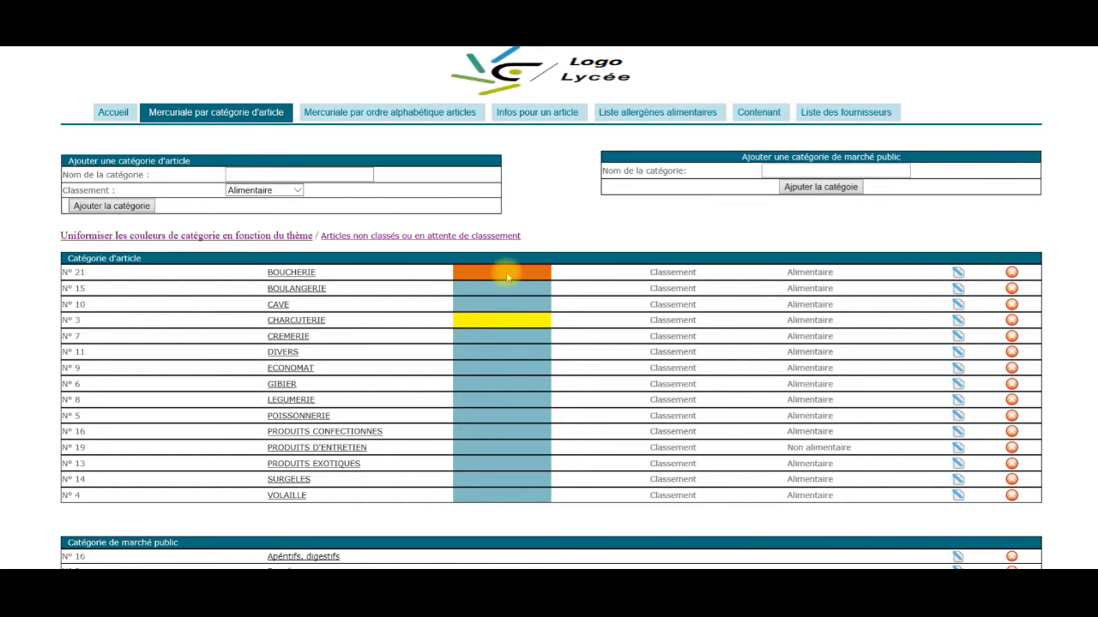
Standardise the colours of all article categories according to the theme.
left_click(182, 240)
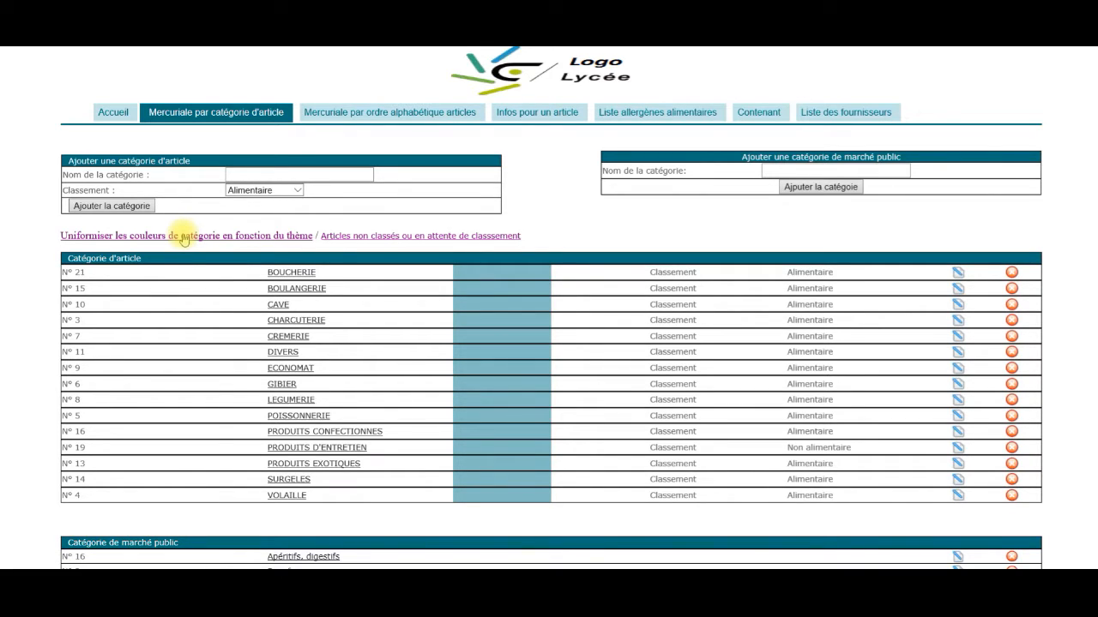